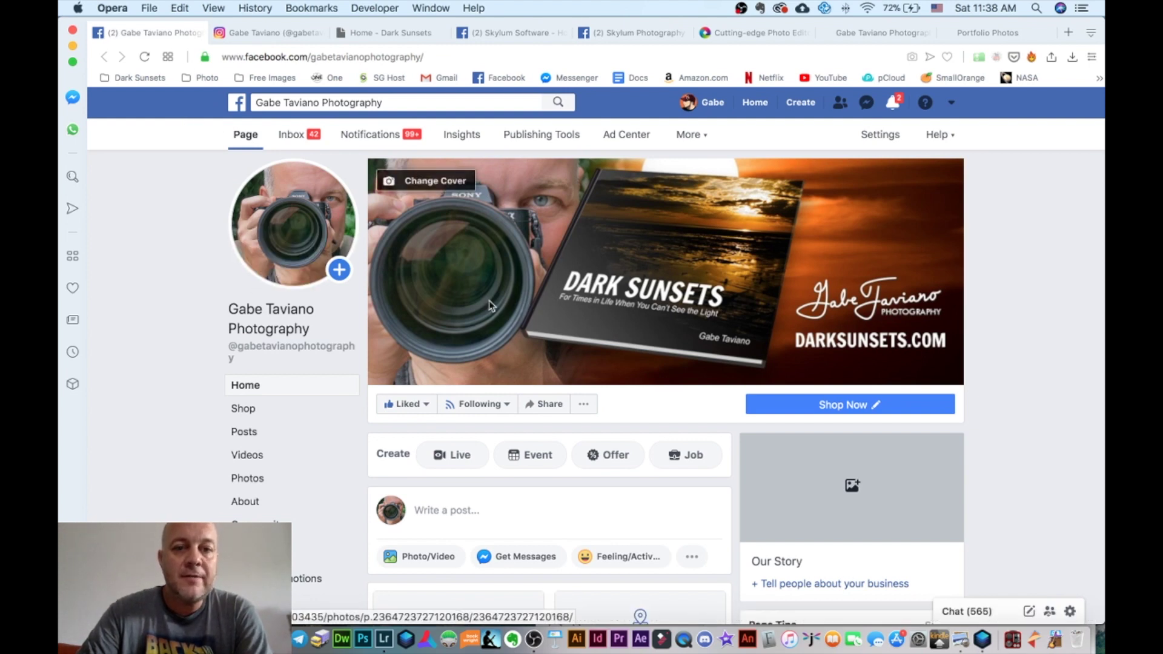
Step: Look through the photographer's Instagram photo grid, then go to the Dark Sunsets book website
{"action": "left_click", "coordinate": [264, 34]}
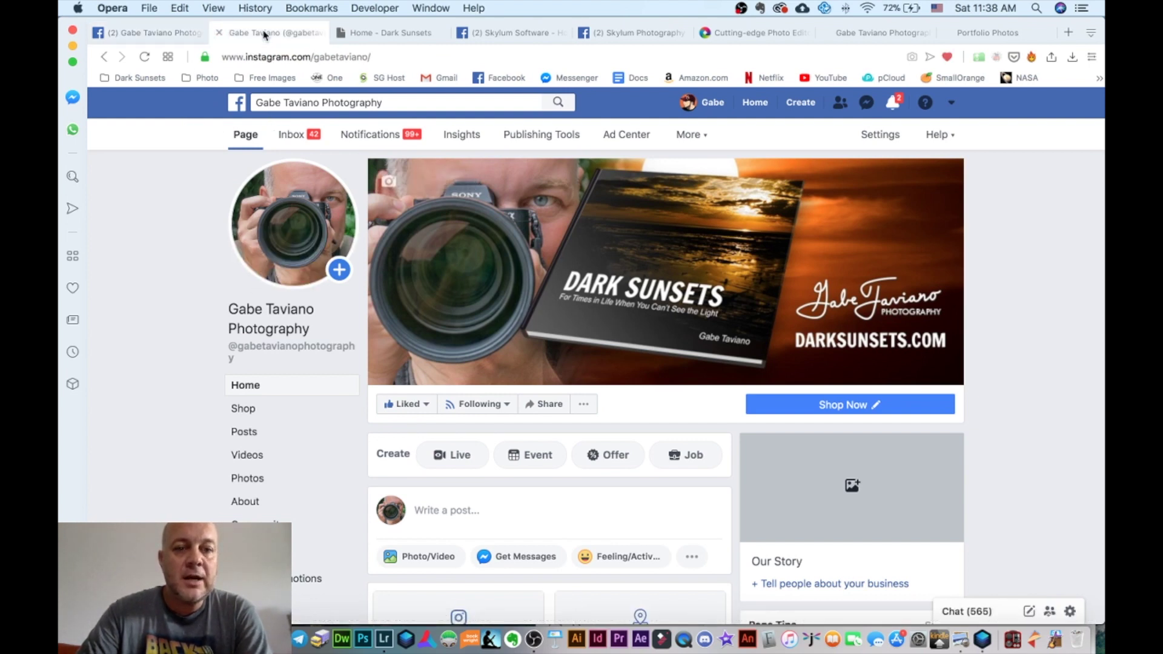
{"action": "scroll", "coordinate": [493, 391], "scroll_direction": "down", "scroll_amount": 15}
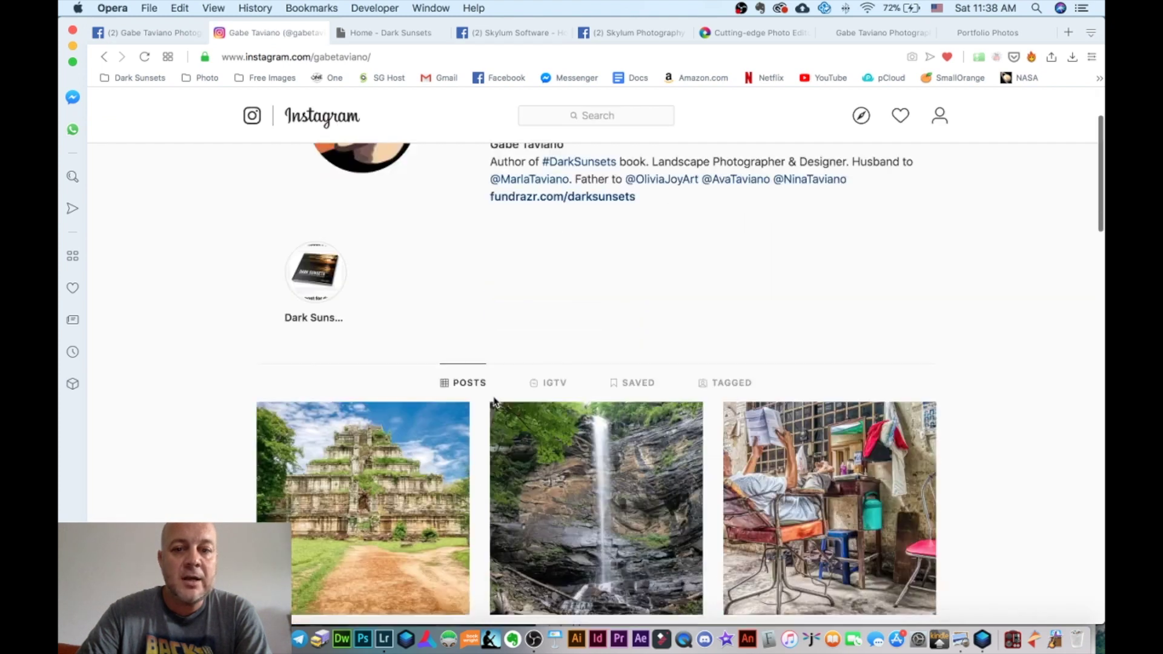
{"action": "scroll", "coordinate": [492, 391], "scroll_direction": "up", "scroll_amount": 5}
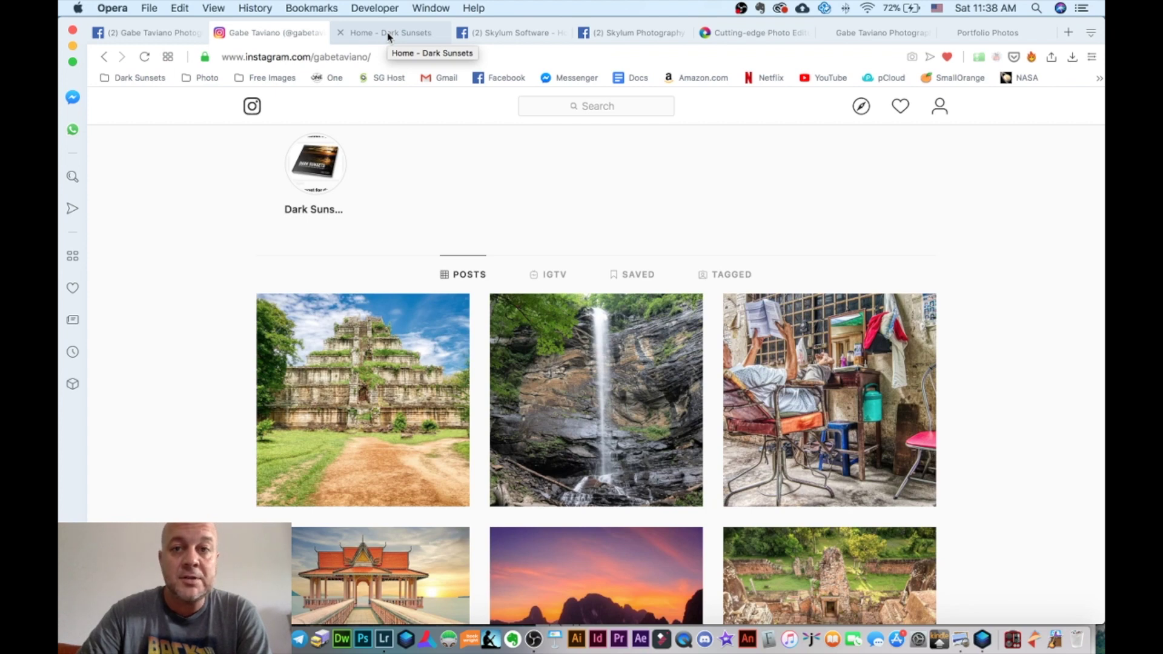
{"action": "left_click", "coordinate": [388, 36]}
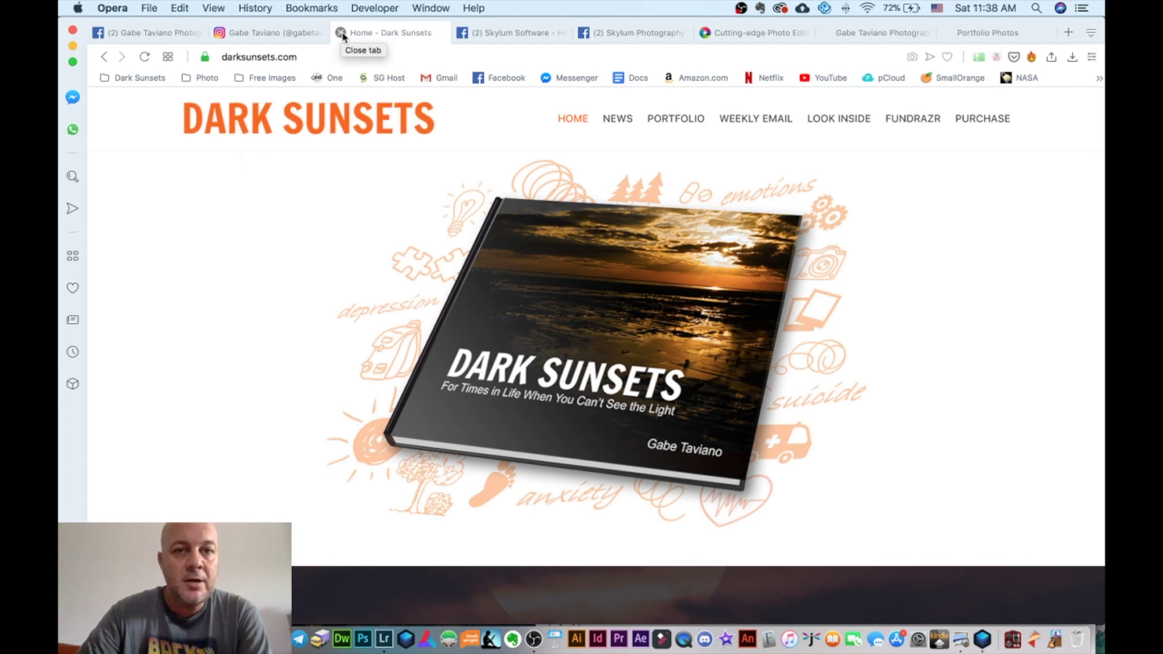
Step: Leave the Dark Sunsets home page for Skylum Software's Facebook page
{"action": "left_click", "coordinate": [536, 36]}
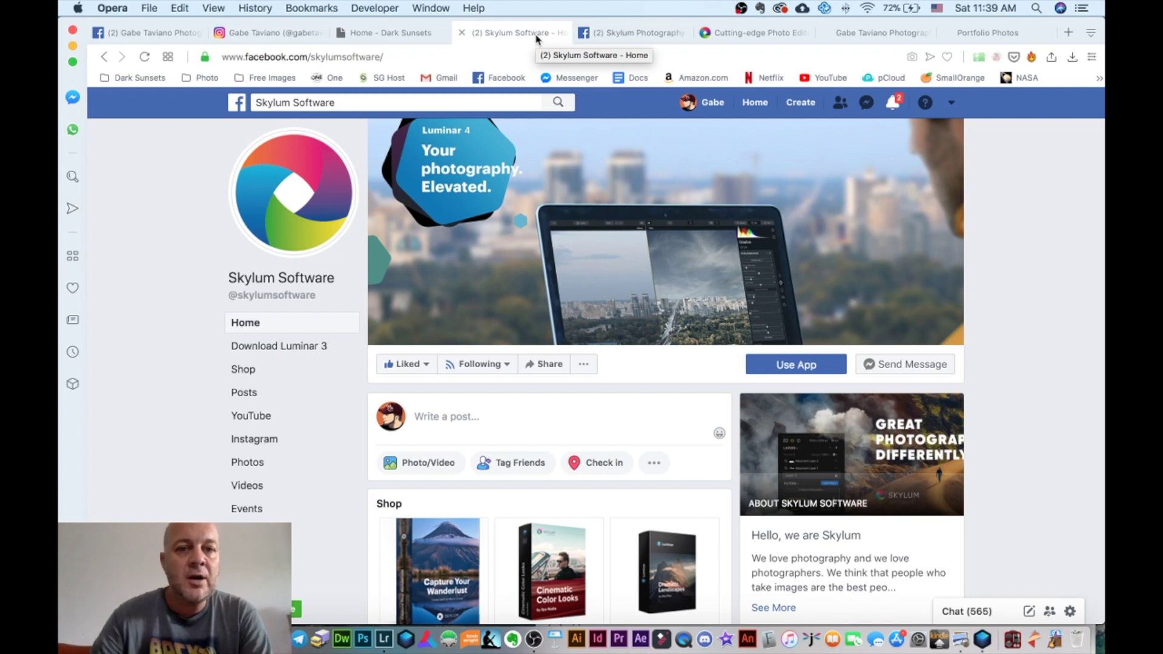
Step: Visit the Skylum Photography Facebook group, then go to the Luminar 4 product page
{"action": "left_click", "coordinate": [630, 37]}
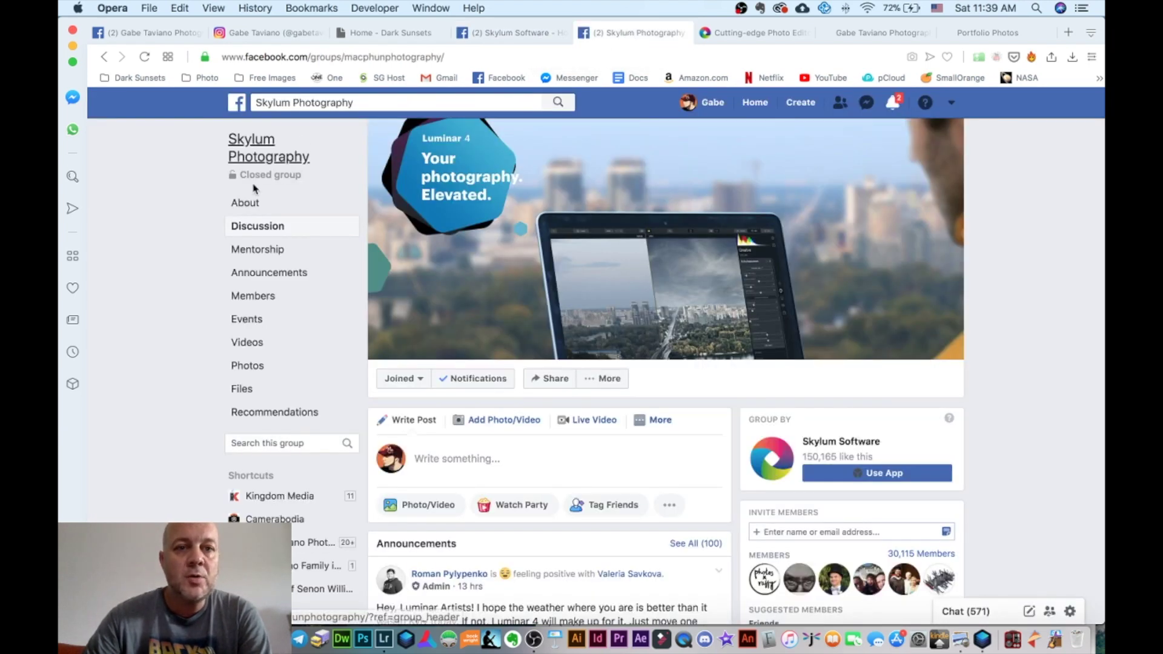
{"action": "mouse_move", "coordinate": [287, 170]}
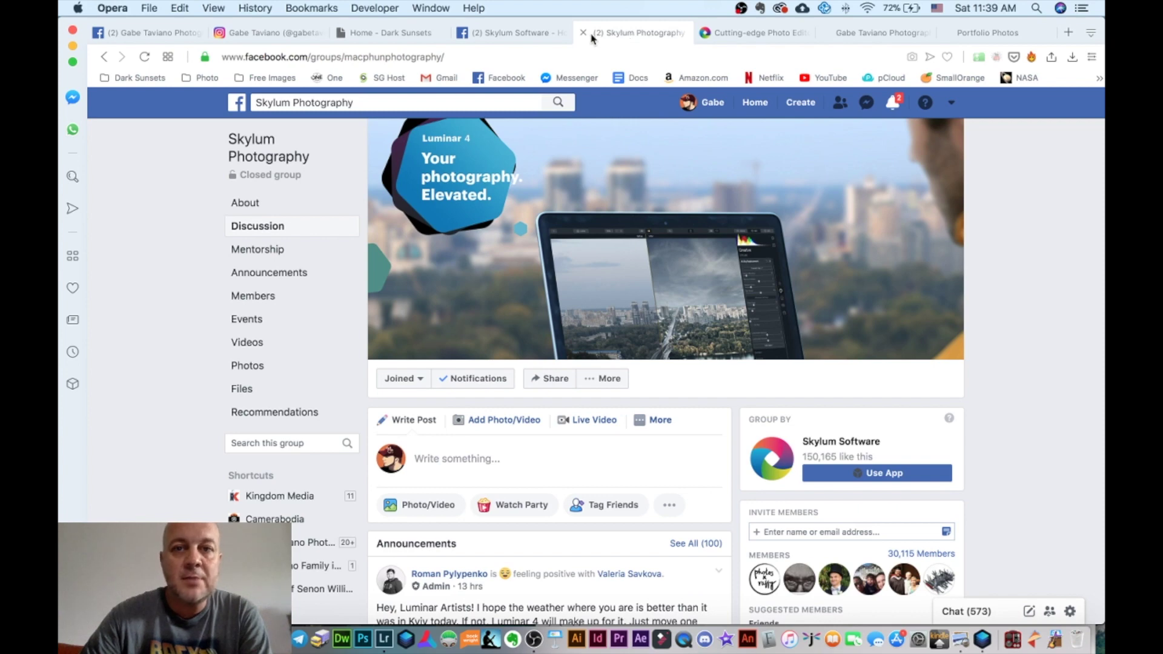
{"action": "left_click", "coordinate": [760, 35]}
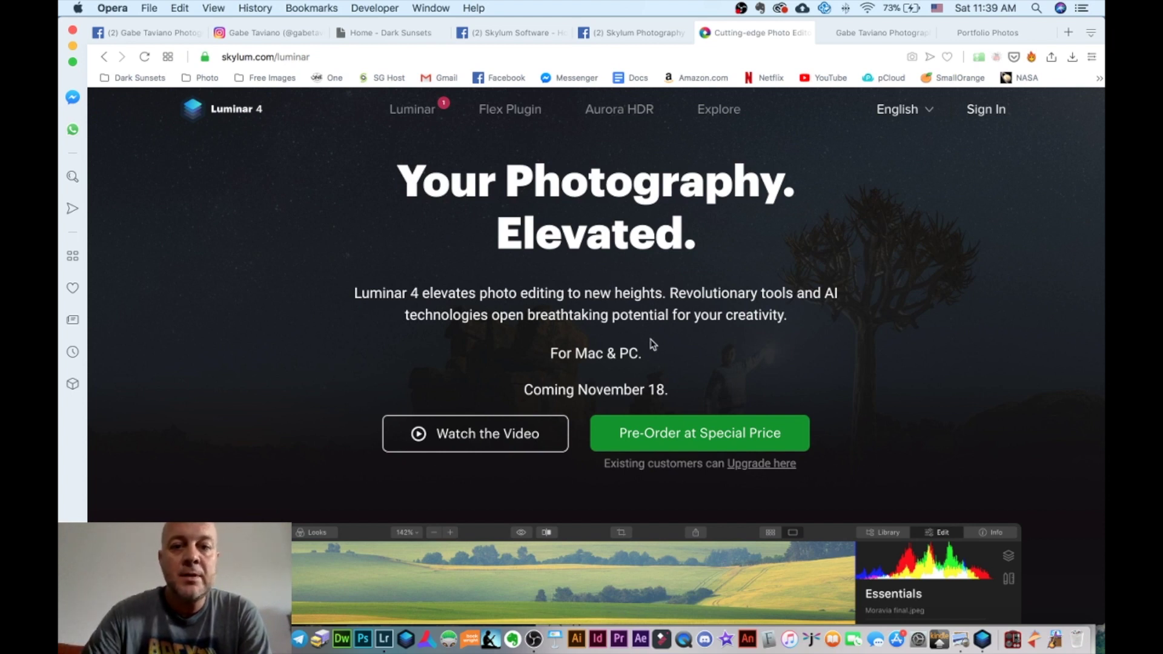
Step: Go from the Luminar 4 product page to the photographer's ShootProof gallery site
{"action": "left_click", "coordinate": [872, 37]}
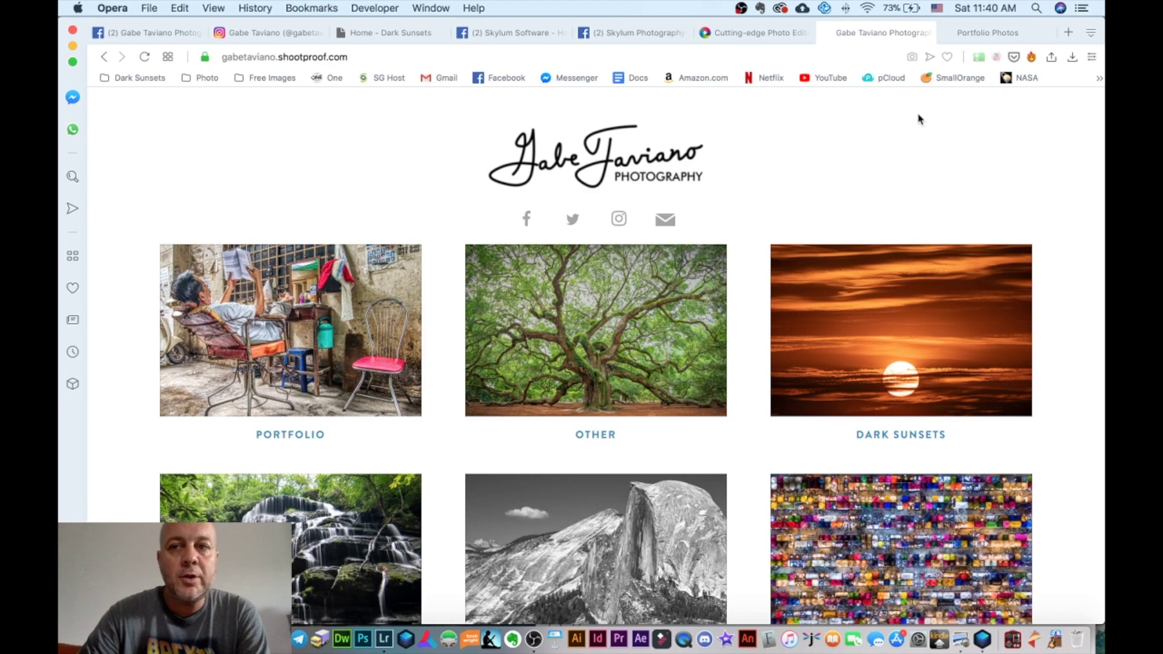
Step: Open the Portfolio Photos gallery and scroll down to the Fire Wave rock image
{"action": "left_click", "coordinate": [984, 40]}
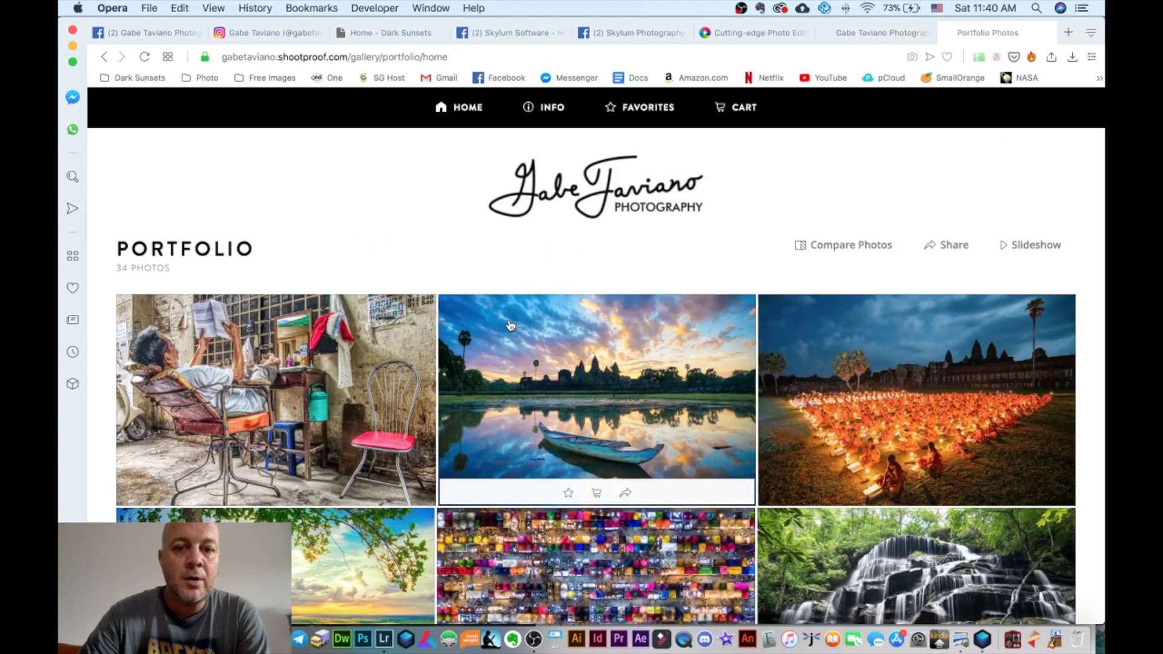
{"action": "scroll", "coordinate": [509, 321], "scroll_direction": "down", "scroll_amount": 2}
{"action": "scroll", "coordinate": [510, 325], "scroll_direction": "down", "scroll_amount": 10}
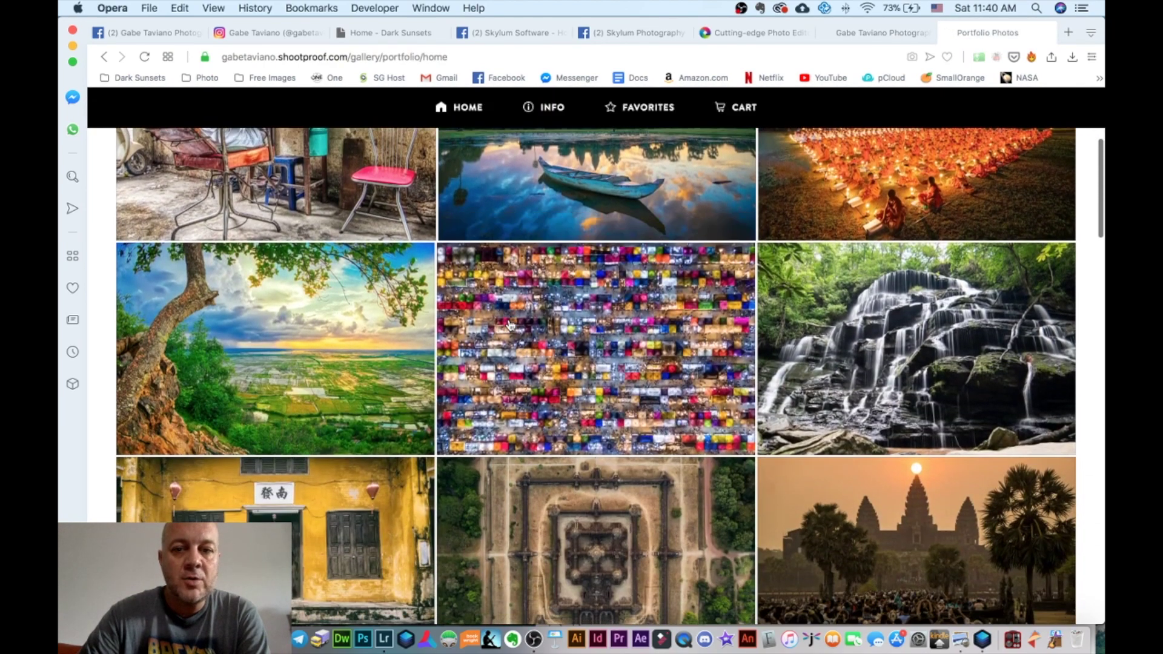
{"action": "scroll", "coordinate": [509, 325], "scroll_direction": "down", "scroll_amount": 1}
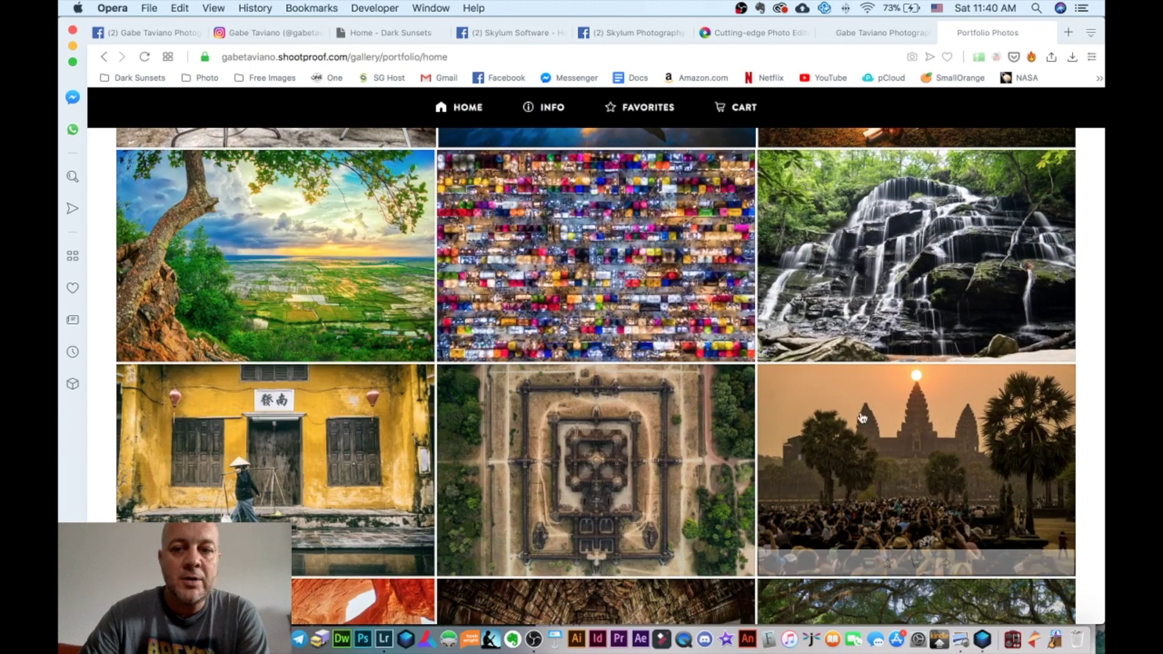
{"action": "scroll", "coordinate": [698, 431], "scroll_direction": "down", "scroll_amount": 10}
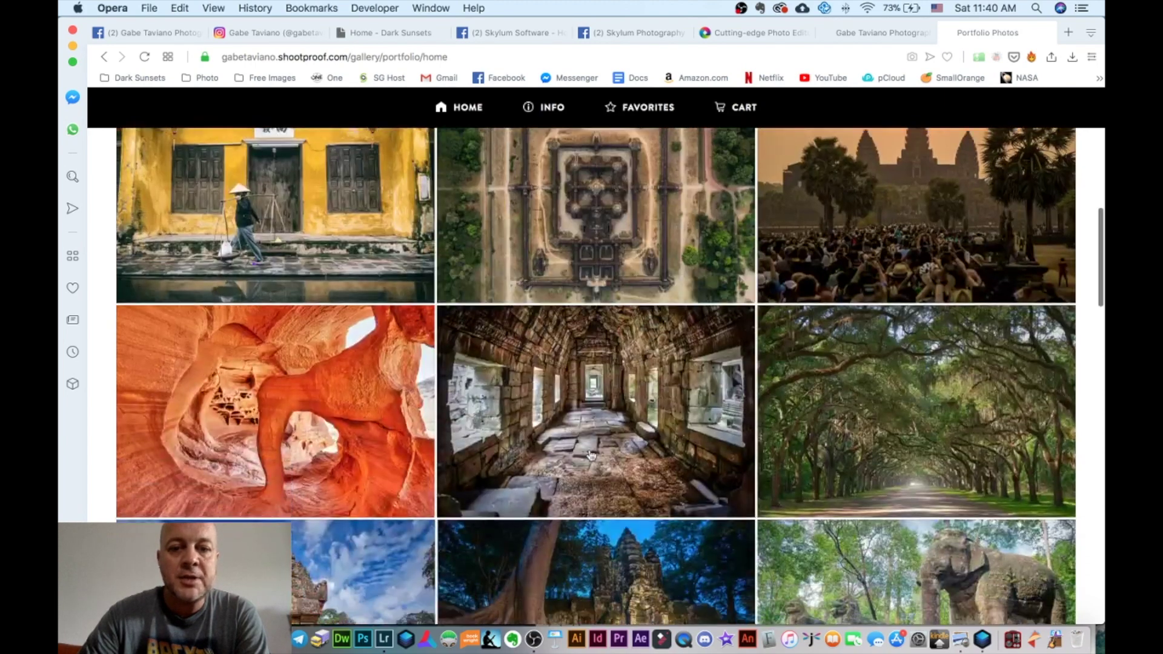
{"action": "scroll", "coordinate": [644, 413], "scroll_direction": "down", "scroll_amount": 3}
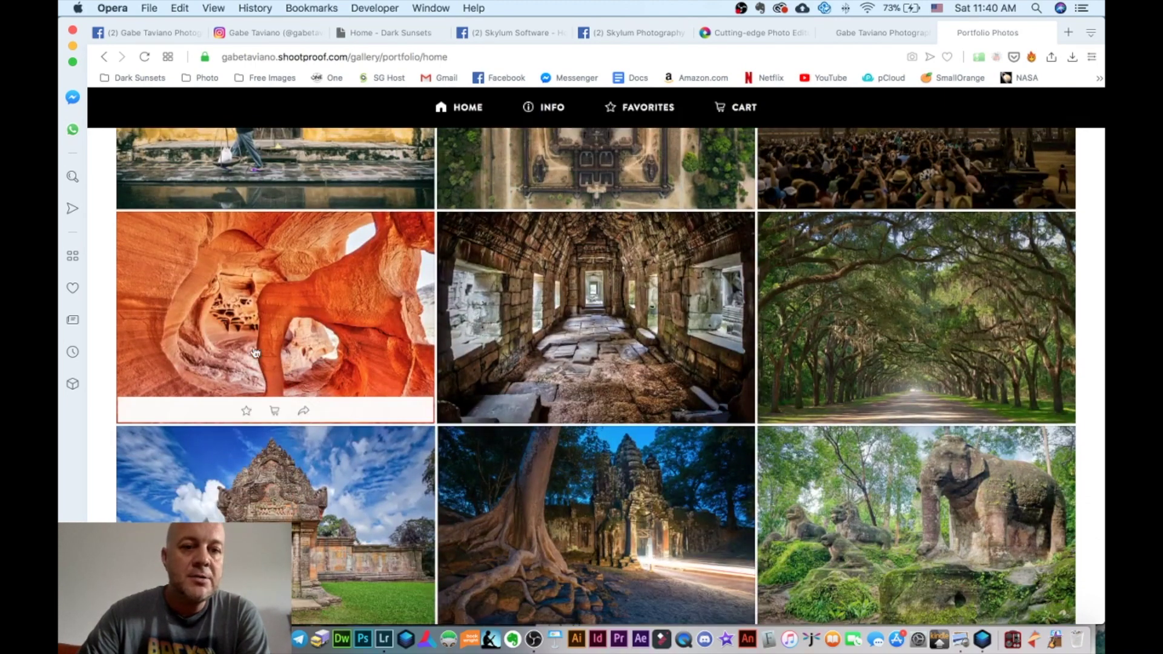
{"action": "scroll", "coordinate": [302, 337], "scroll_direction": "down", "scroll_amount": 1}
{"action": "scroll", "coordinate": [320, 315], "scroll_direction": "down", "scroll_amount": 1}
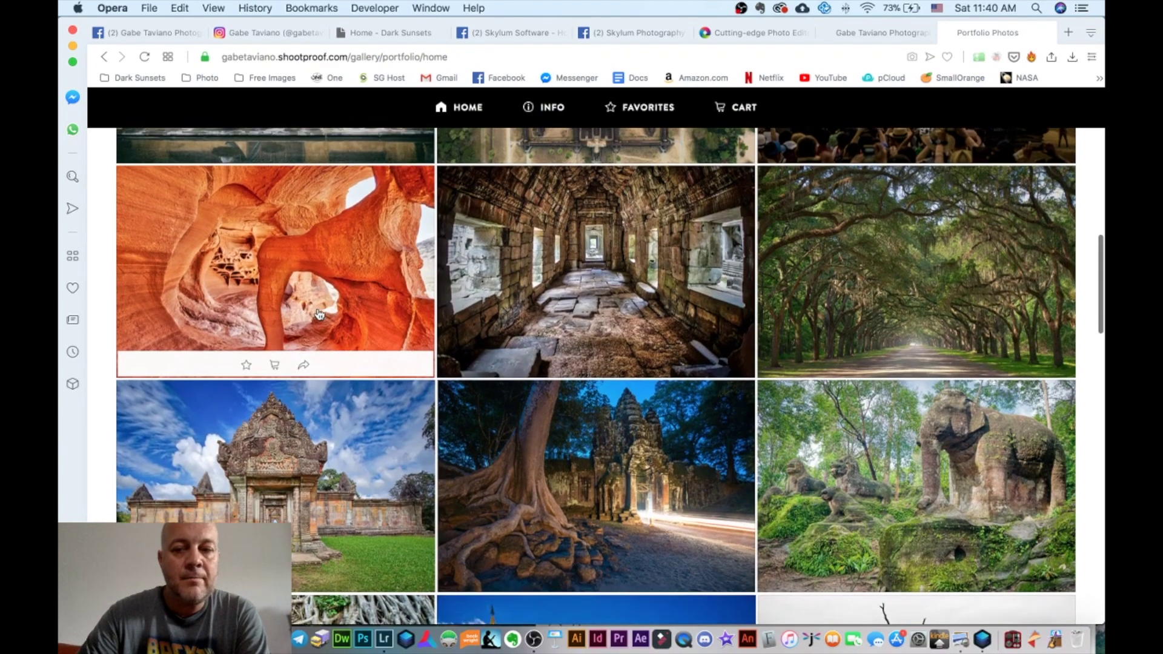
{"action": "scroll", "coordinate": [327, 280], "scroll_direction": "down", "scroll_amount": 7}
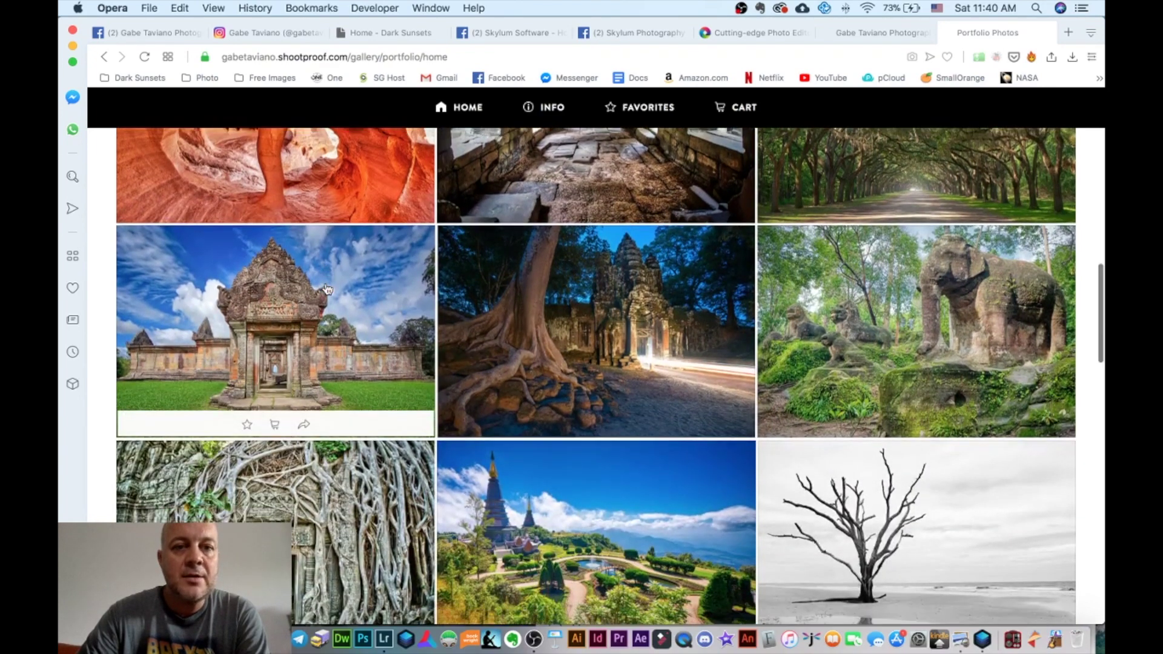
{"action": "scroll", "coordinate": [327, 289], "scroll_direction": "down", "scroll_amount": 9}
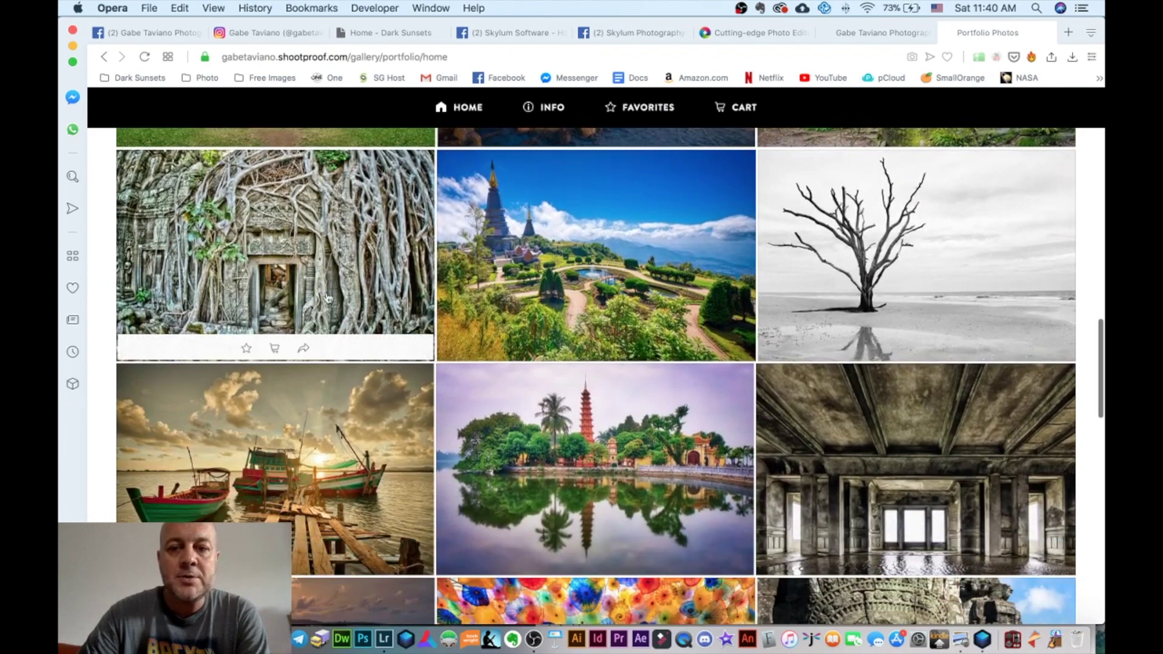
{"action": "scroll", "coordinate": [317, 333], "scroll_direction": "down", "scroll_amount": 13}
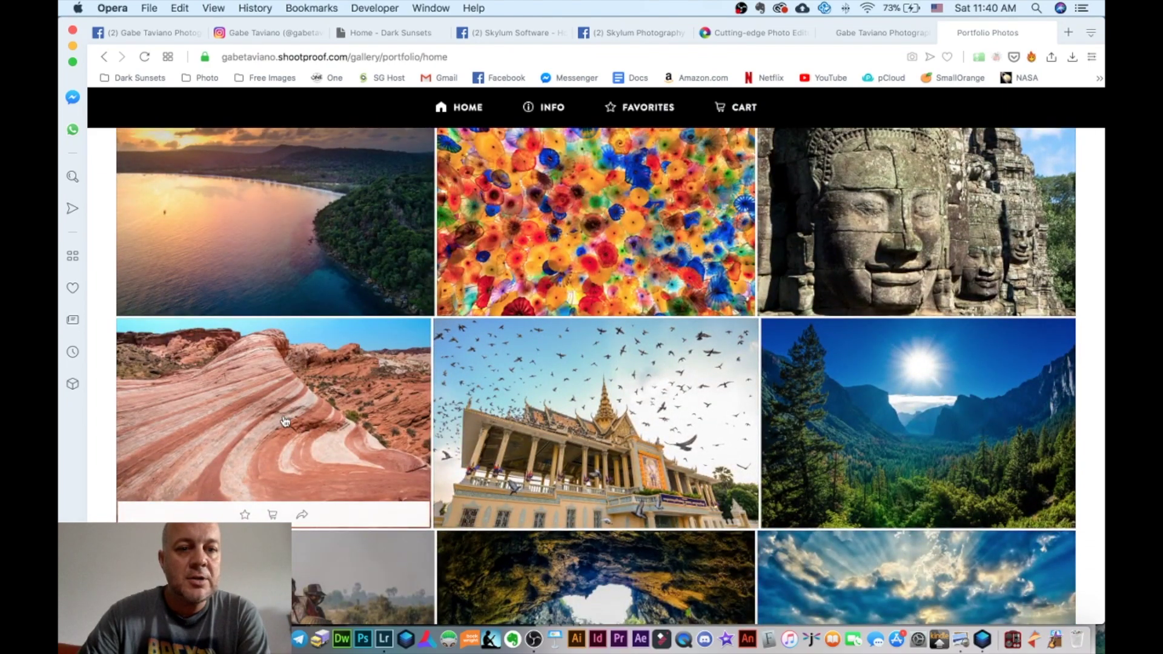
{"action": "scroll", "coordinate": [283, 420], "scroll_direction": "down", "scroll_amount": 1}
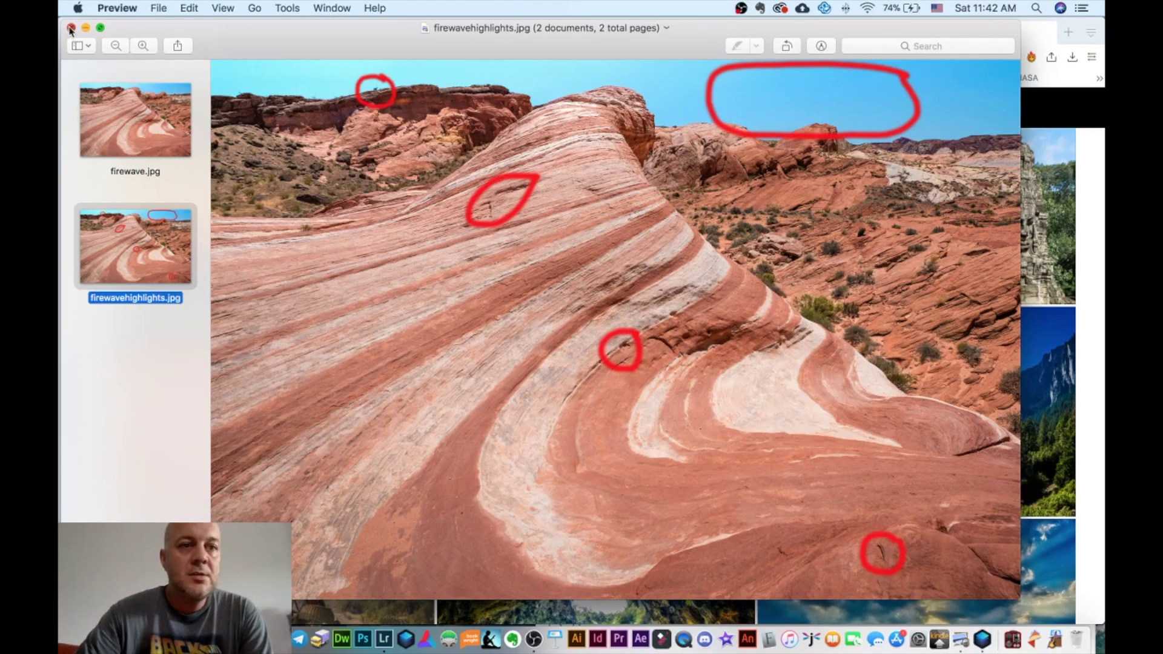
Step: Close Preview, select DSC08283.ARW Copy 2 in Lightroom Classic, and bring it into Luminar 4
{"action": "left_click", "coordinate": [70, 28]}
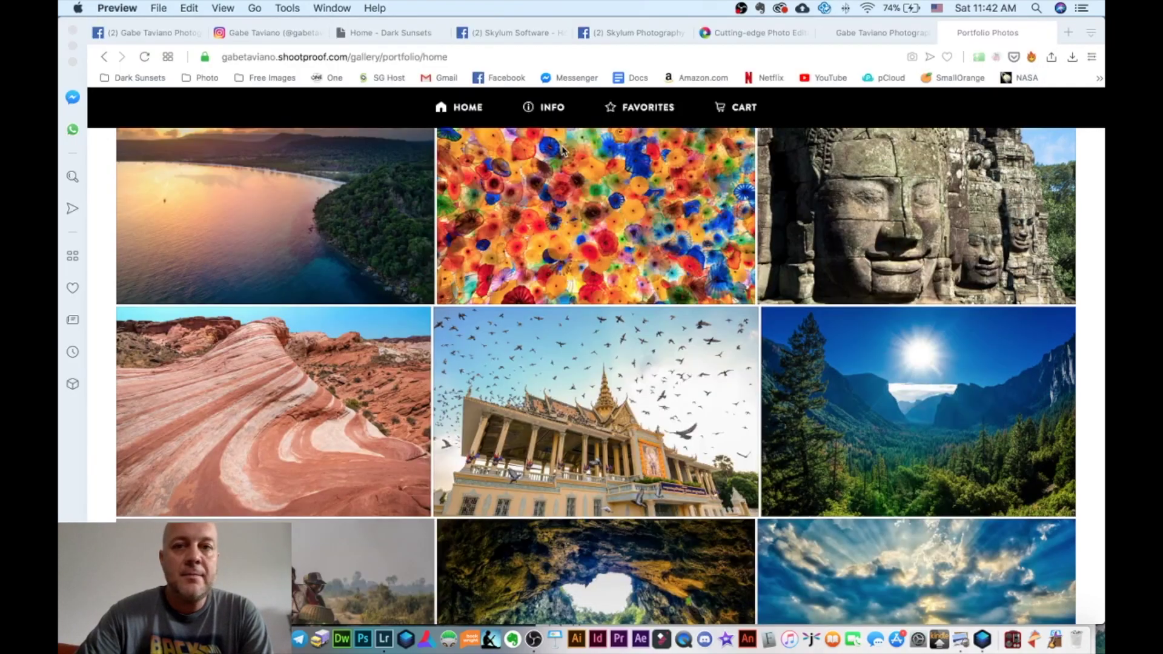
{"action": "left_click", "coordinate": [385, 630]}
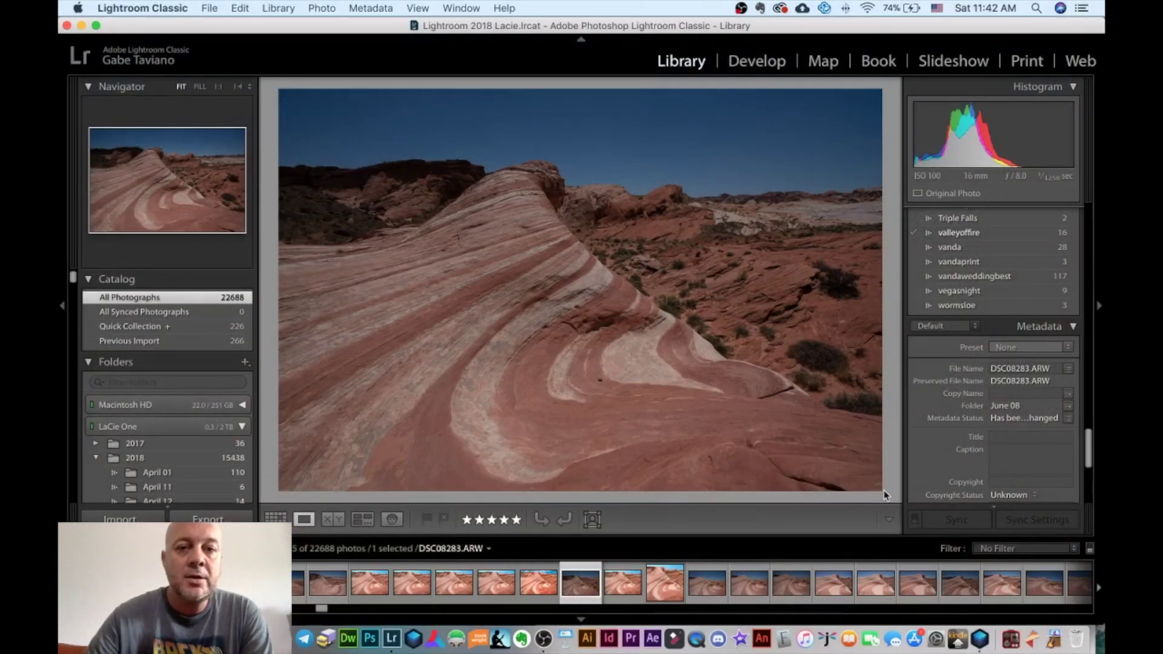
{"action": "left_click", "coordinate": [624, 587]}
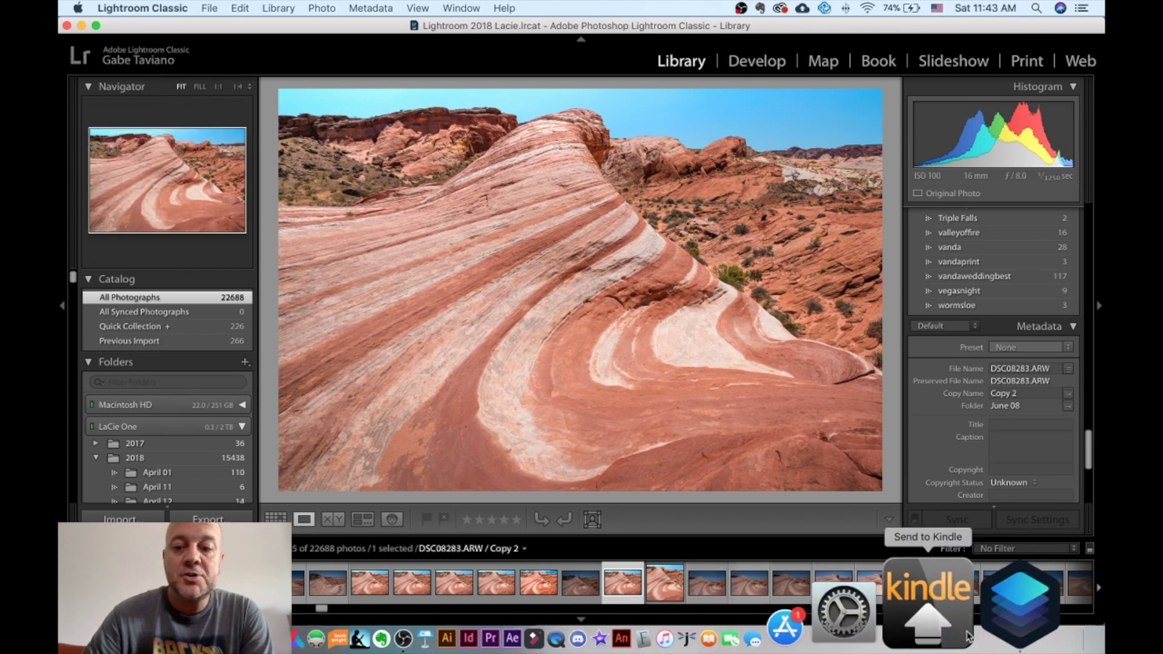
{"action": "left_click", "coordinate": [999, 629]}
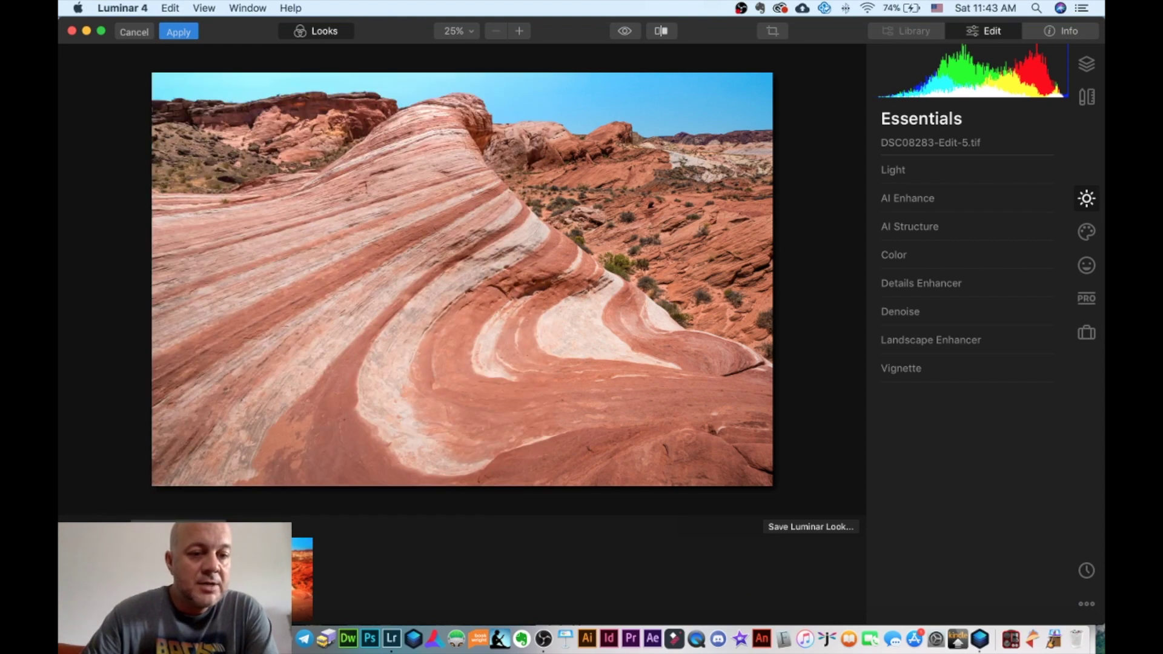
Step: Show the Essentials looks and the Layers panel for DSC08283-Edit-5.tif
{"action": "left_click", "coordinate": [175, 528]}
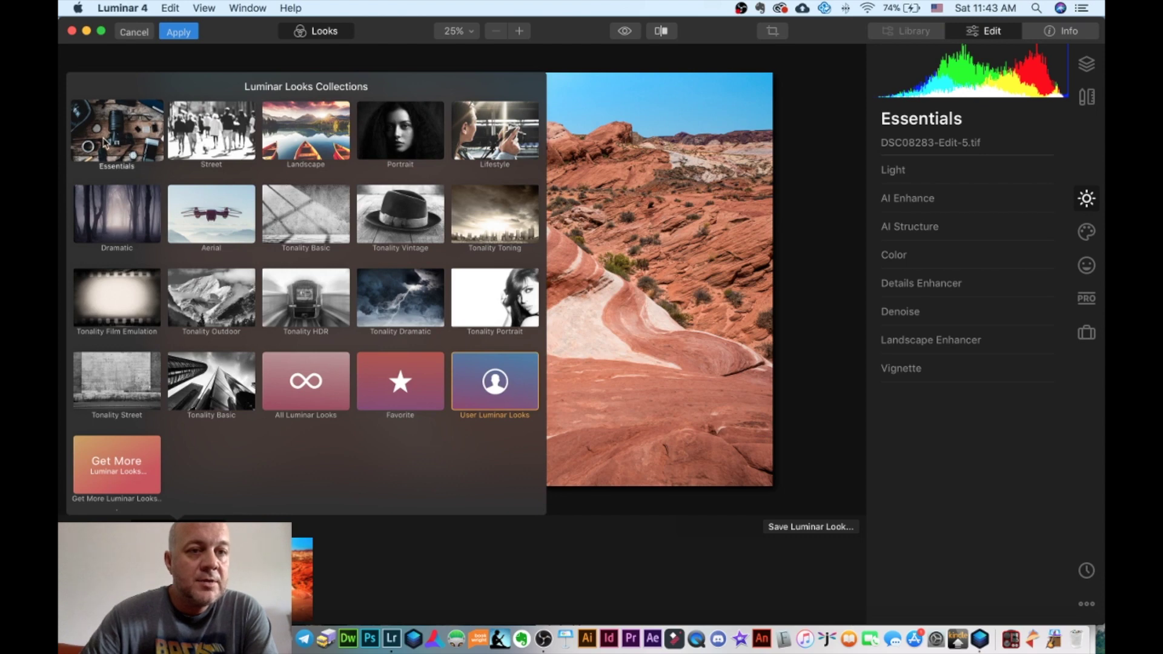
{"action": "left_click", "coordinate": [124, 157]}
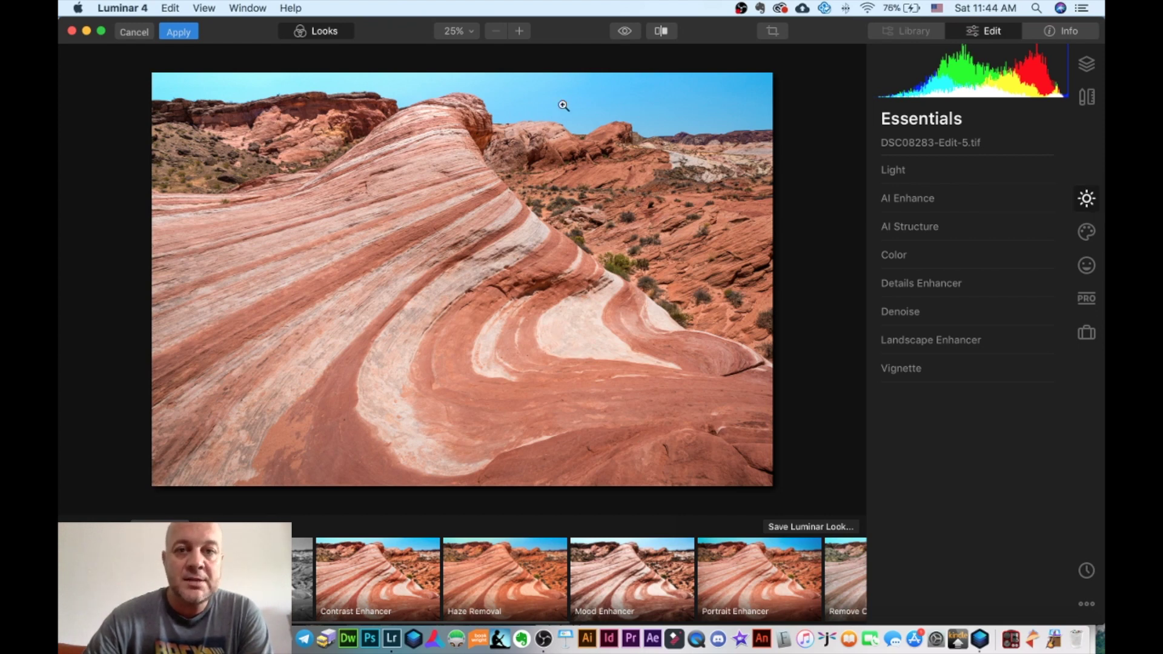
{"action": "left_click", "coordinate": [1087, 72]}
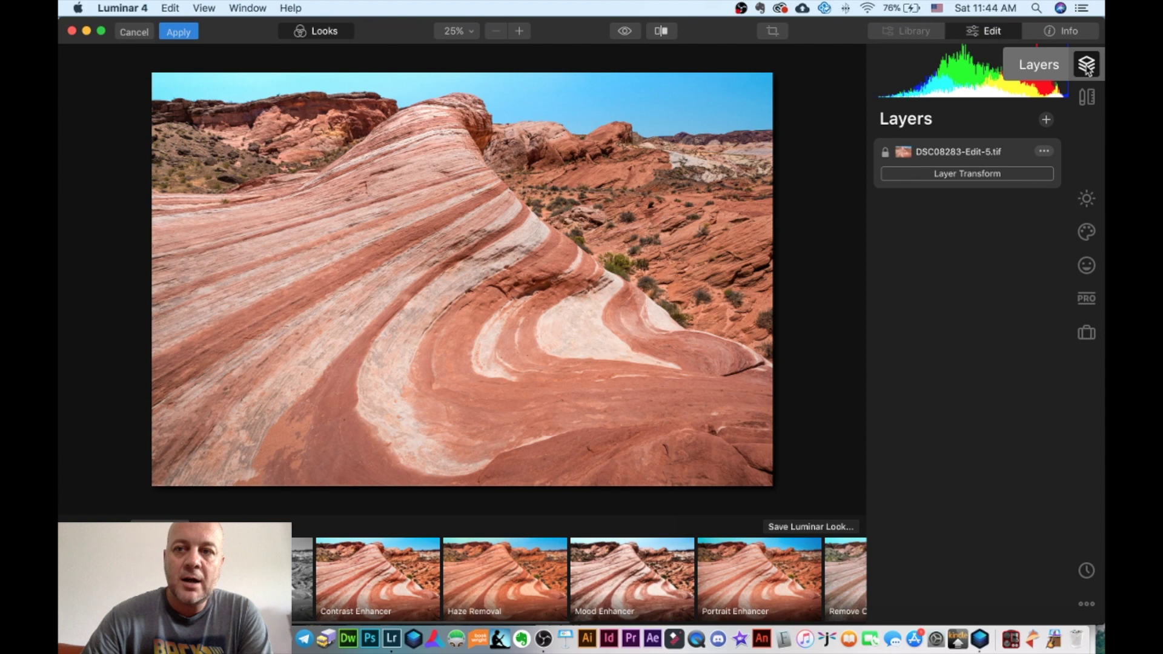
{"action": "left_click", "coordinate": [1087, 97]}
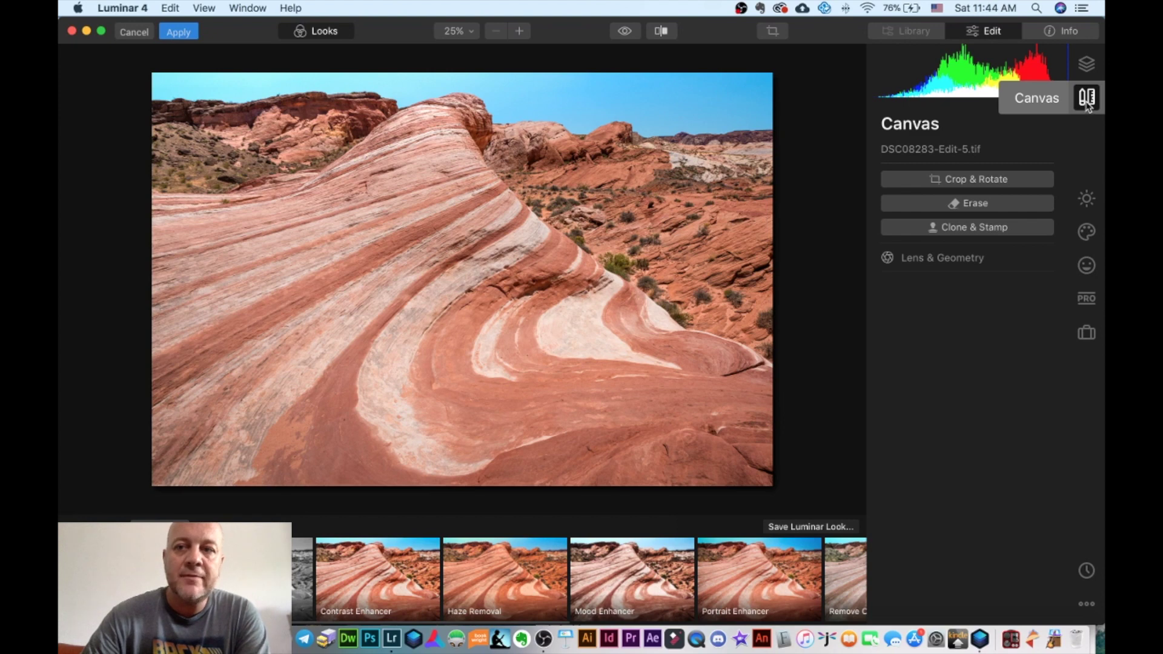
{"action": "left_click", "coordinate": [1091, 71]}
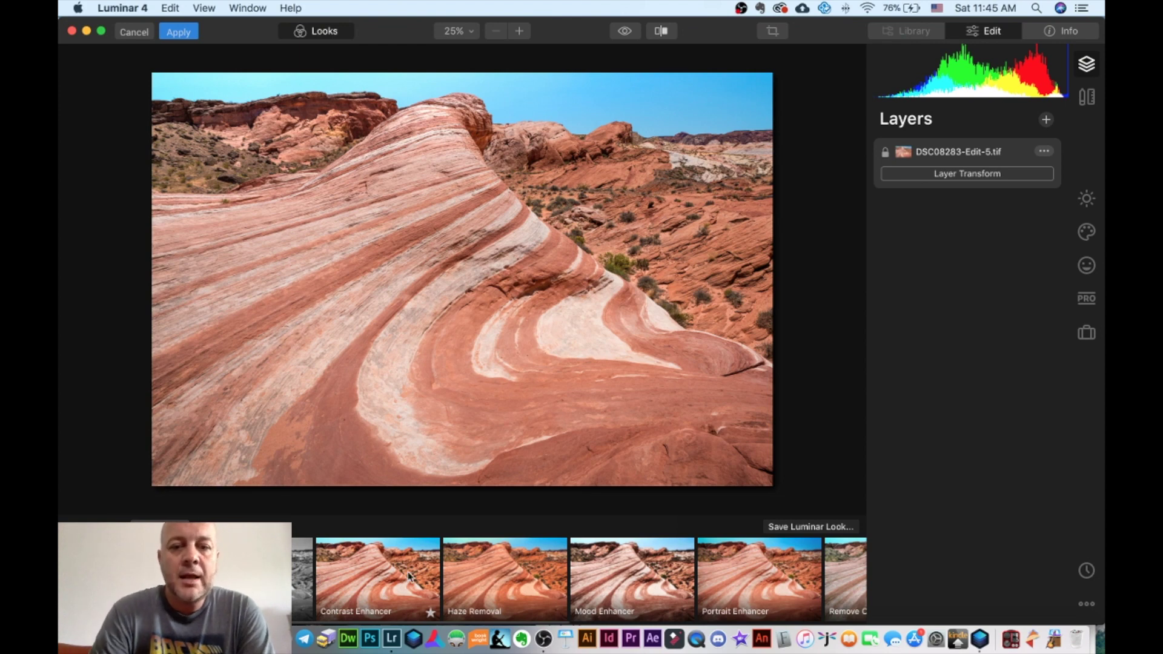
{"action": "left_click", "coordinate": [543, 579]}
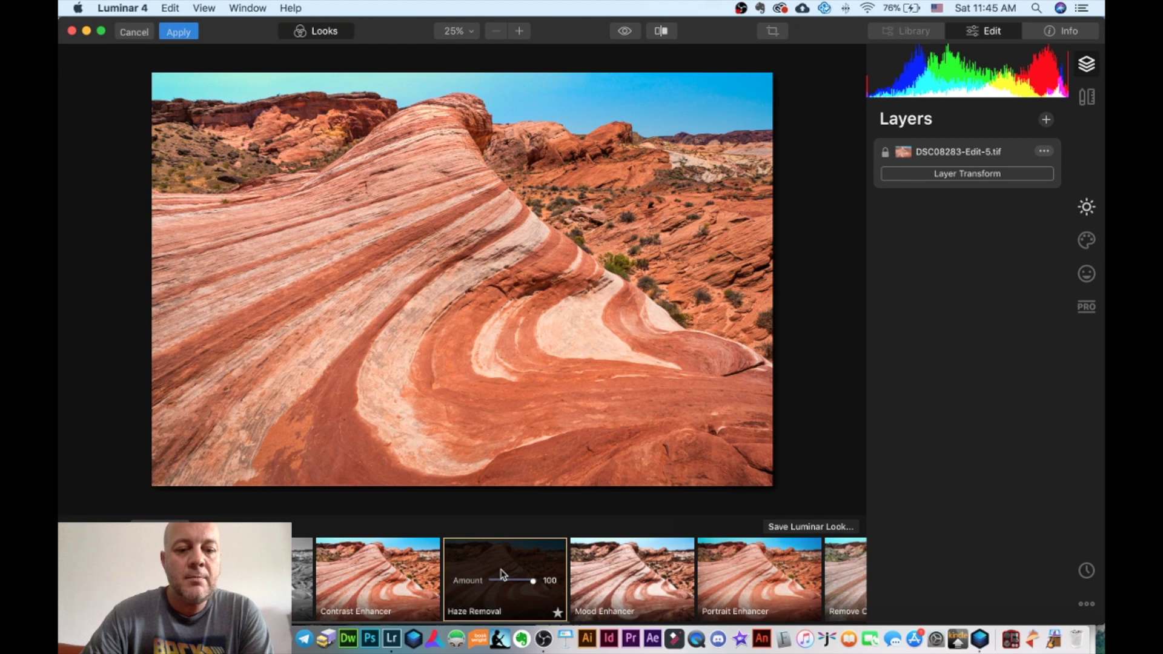
{"action": "key", "text": "super+z"}
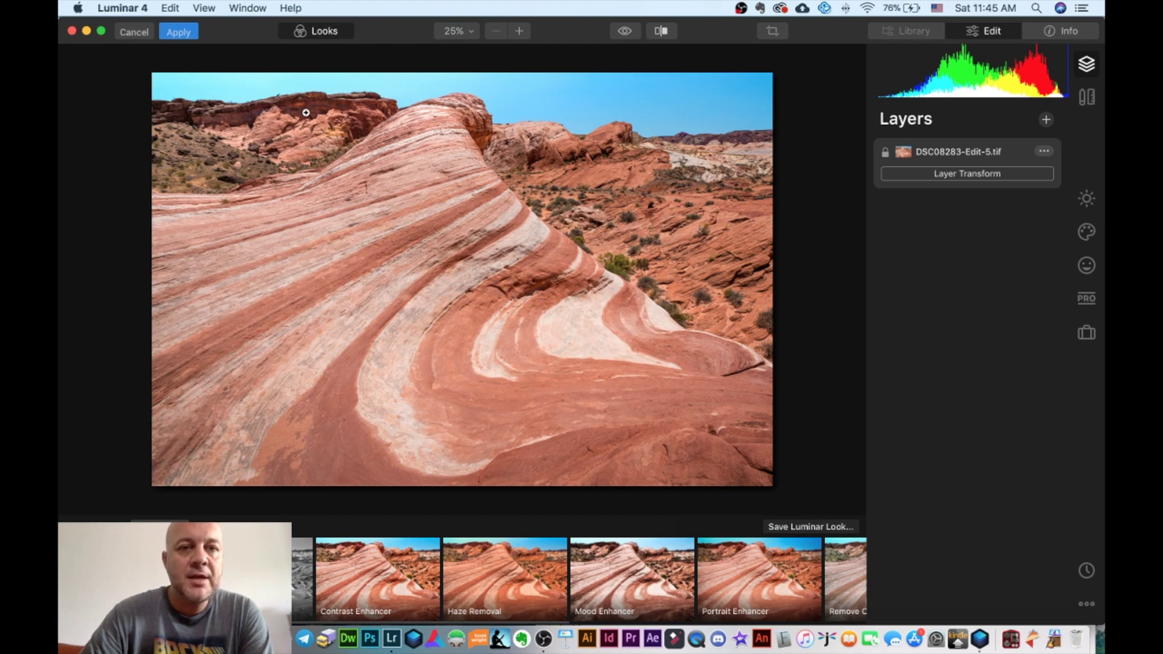
Step: Start the Clone & Stamp tool from the Canvas tools on the Fire Wave photo
{"action": "left_click", "coordinate": [1087, 97]}
{"action": "left_click", "coordinate": [972, 227]}
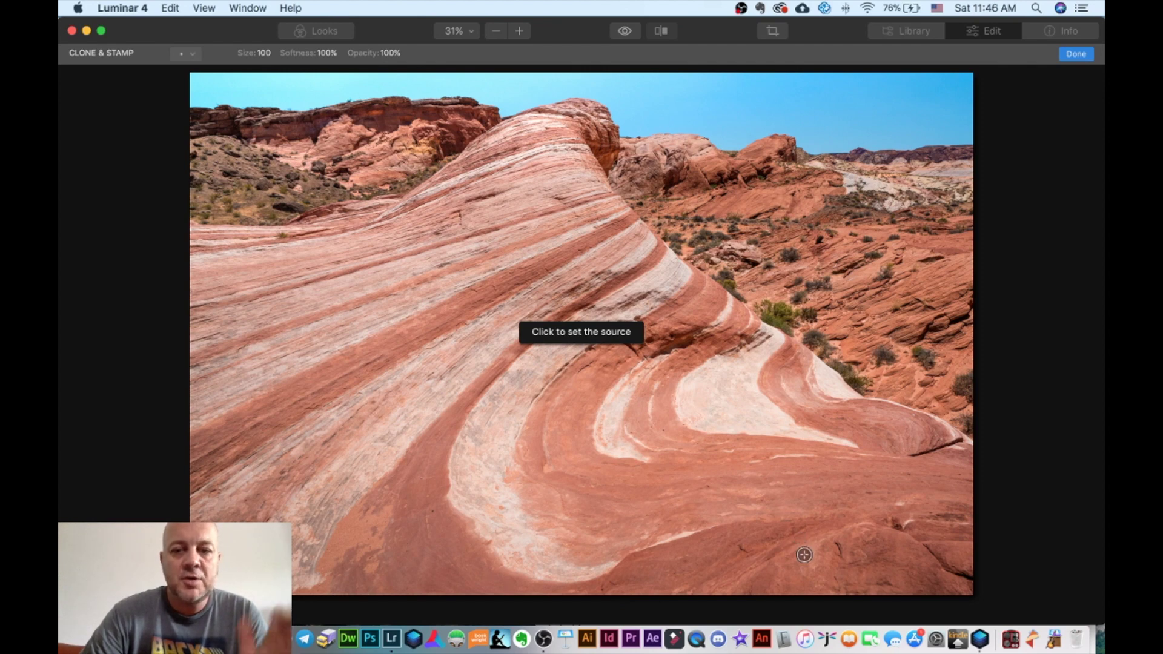
Step: Set the clone source on the lower rock, reduce brush size to 16, and stamp a mark
{"action": "left_click", "coordinate": [828, 573]}
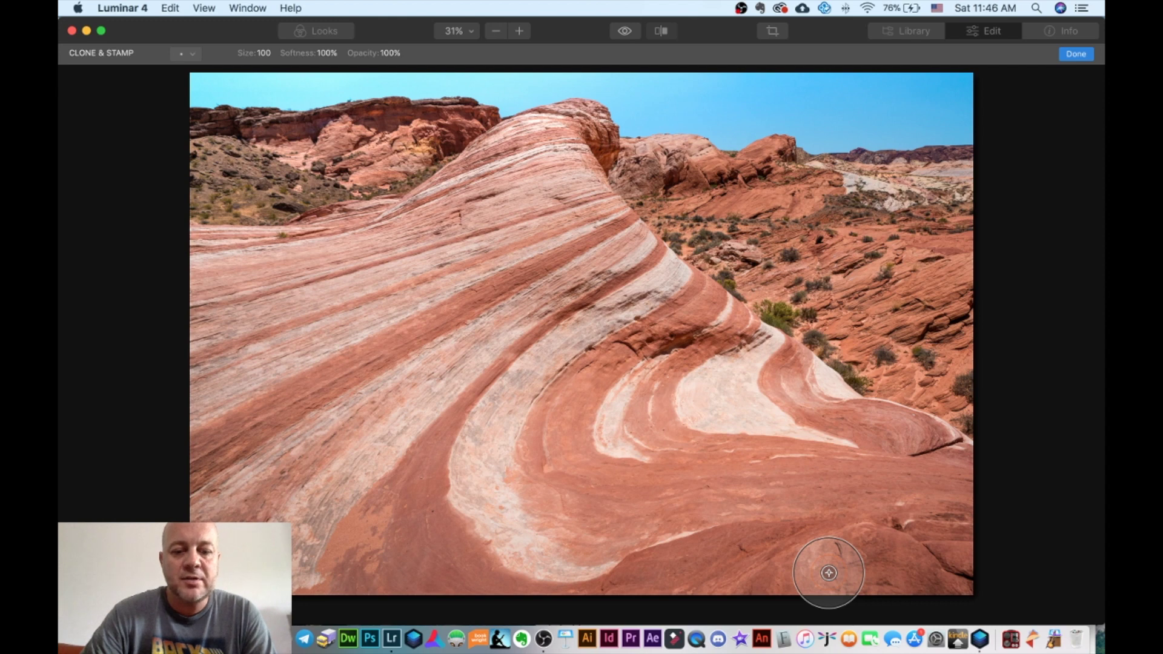
{"action": "key", "text": "bracketleft"}
{"action": "key", "text": "bracketleft"}
{"action": "key", "text": "bracketleft"}
{"action": "key", "text": "bracketleft"}
{"action": "key", "text": "bracketleft"}
{"action": "key", "text": "bracketleft"}
{"action": "key", "text": "bracketleft"}
{"action": "key", "text": "bracketleft"}
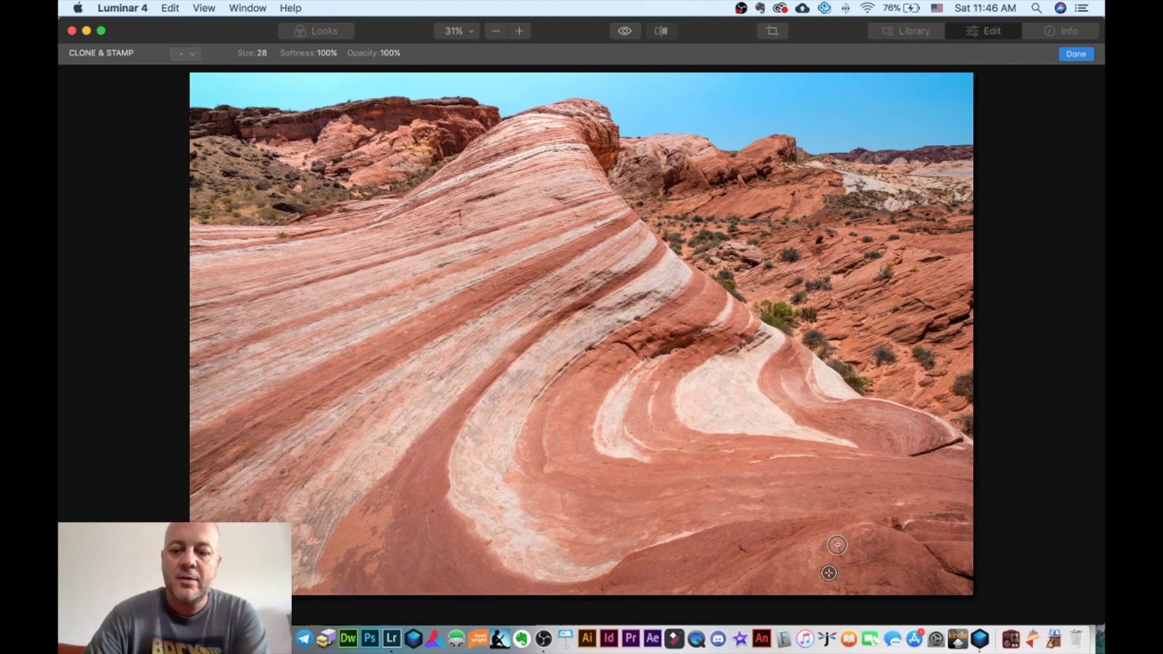
{"action": "key", "text": "bracketleft"}
{"action": "key", "text": "bracketleft"}
{"action": "key", "text": "bracketleft"}
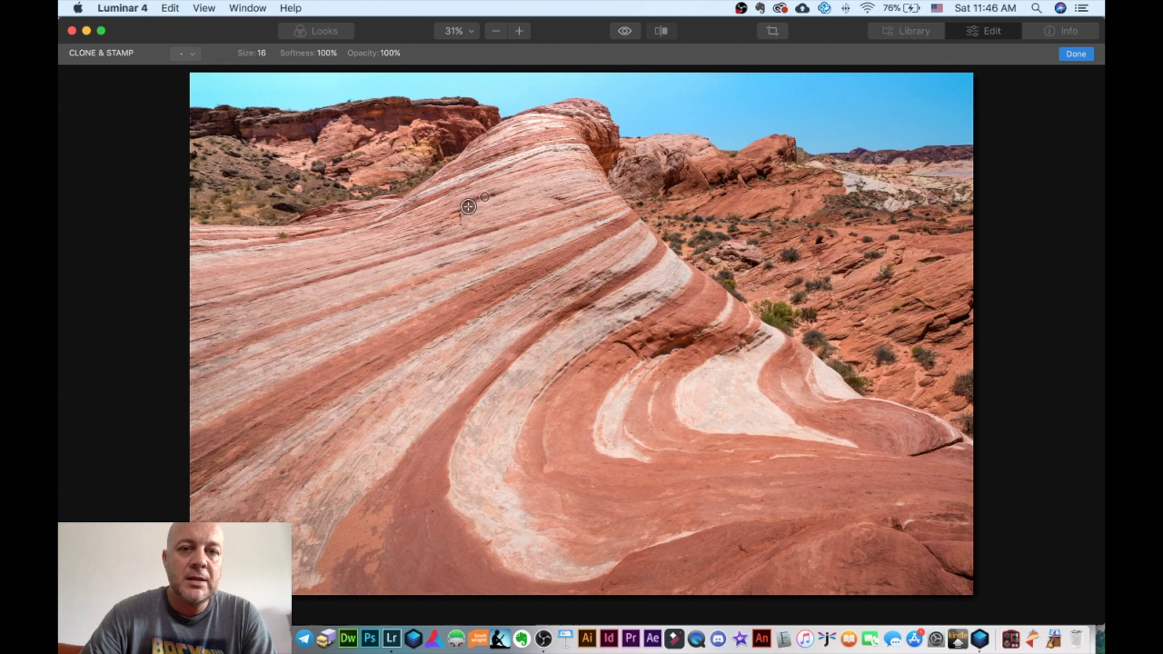
{"action": "left_click", "coordinate": [534, 183]}
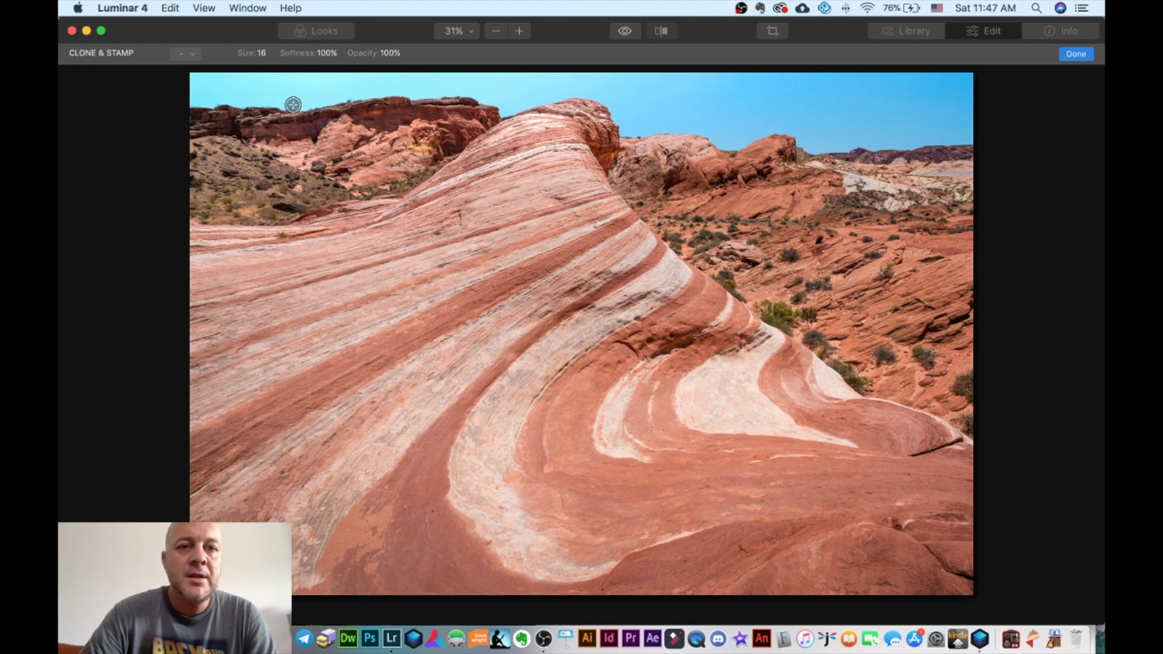
Step: Clone out the marks along the sky ridge and rock edge, then apply the retouch
{"action": "left_click", "coordinate": [343, 103], "text": "alt"}
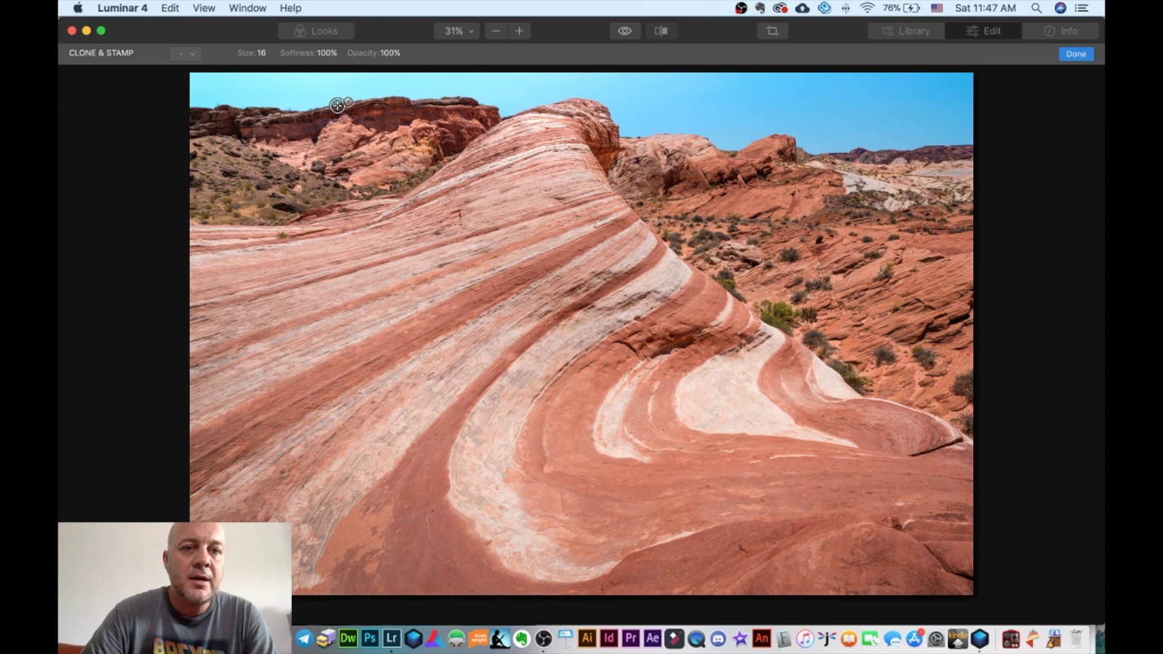
{"action": "key", "text": "super+z"}
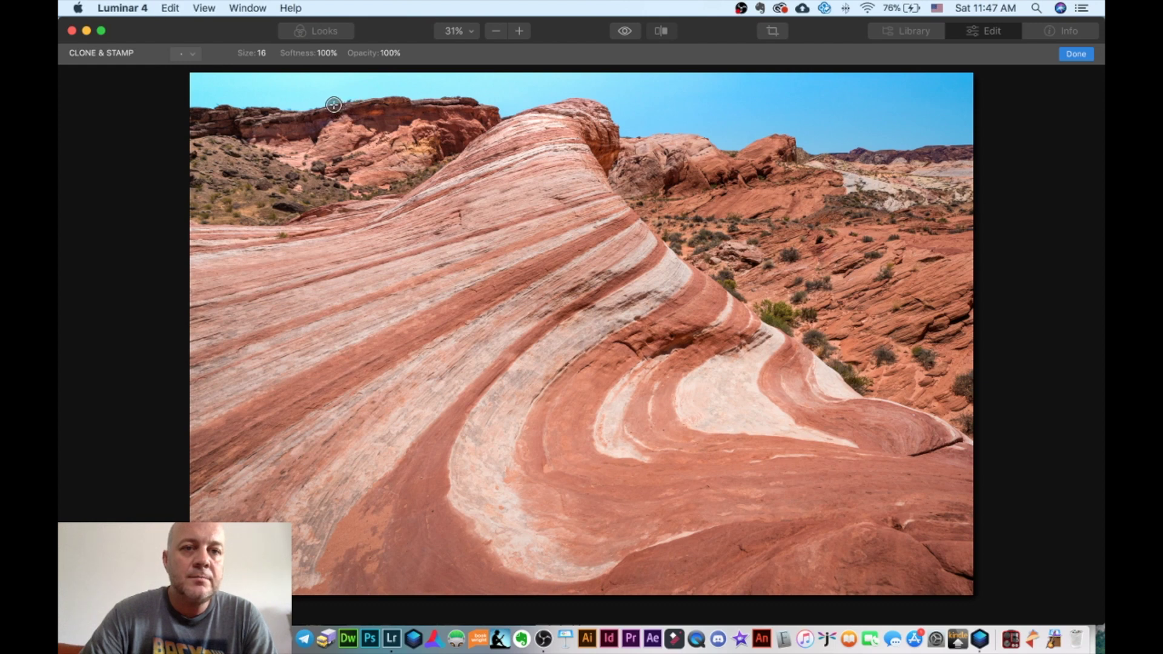
{"action": "left_click", "coordinate": [334, 106], "text": "alt"}
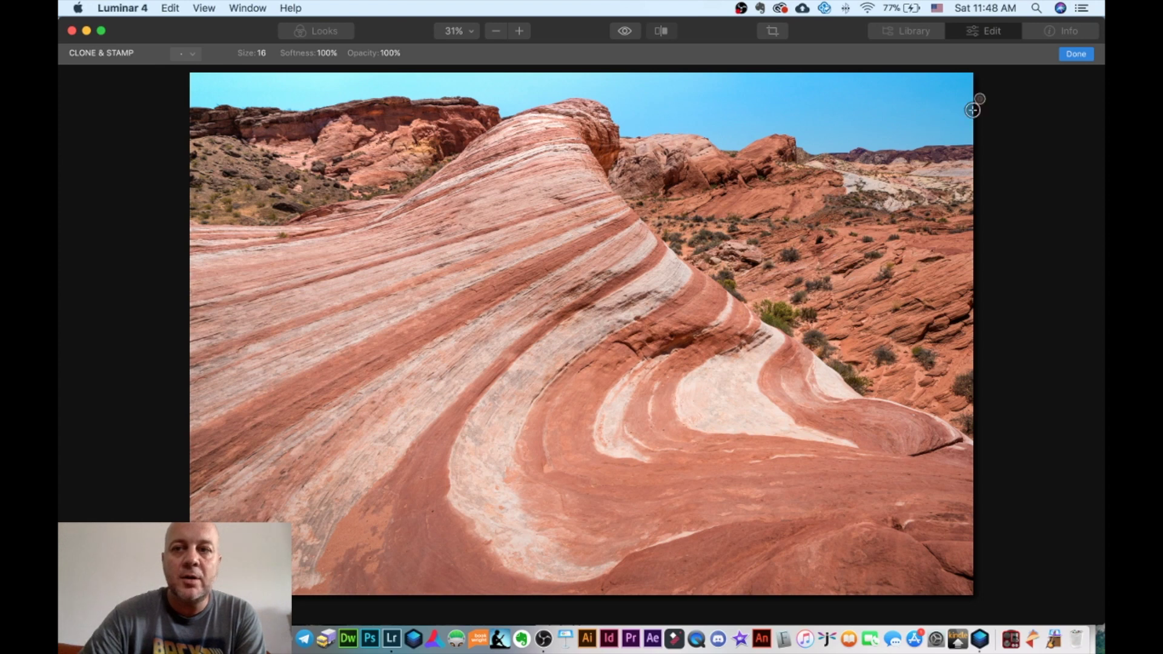
{"action": "left_click", "coordinate": [1075, 54]}
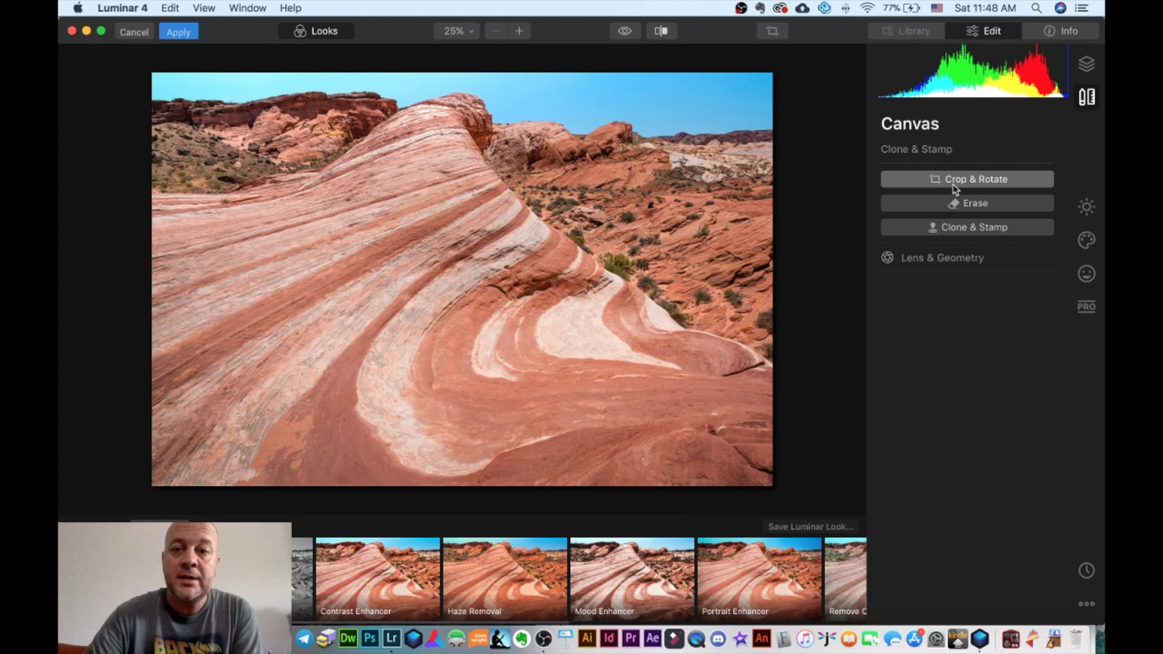
Step: In the Creative tools, expand AI Sky Replacement and list its Sky Selection presets
{"action": "left_click", "coordinate": [1087, 241]}
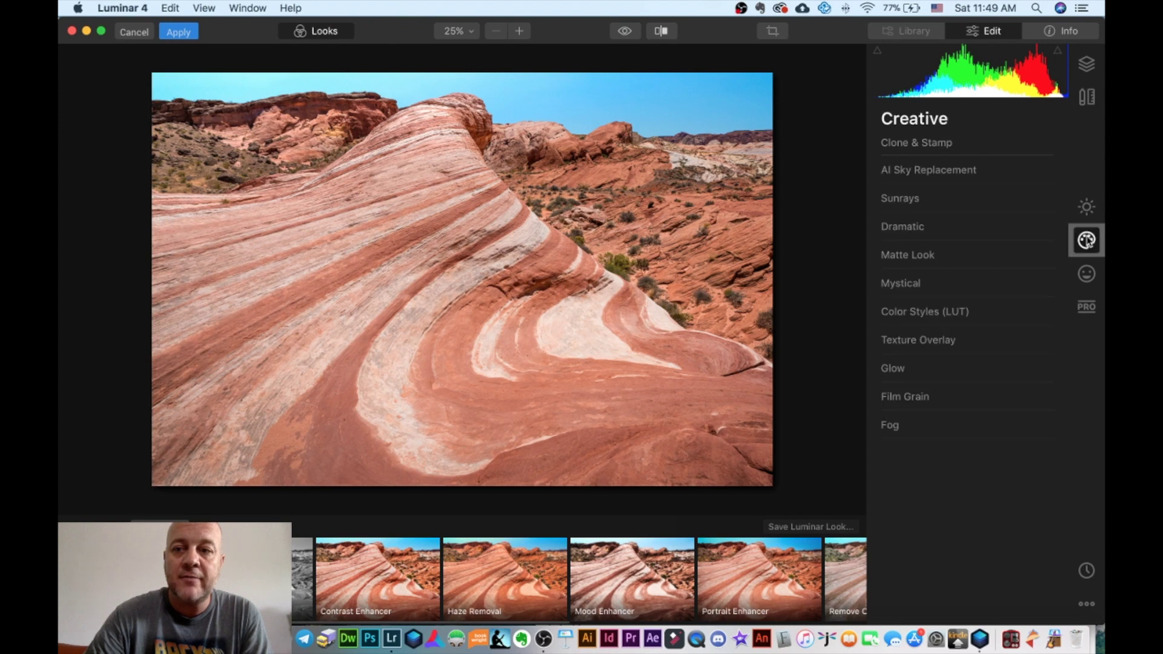
{"action": "left_click", "coordinate": [939, 169]}
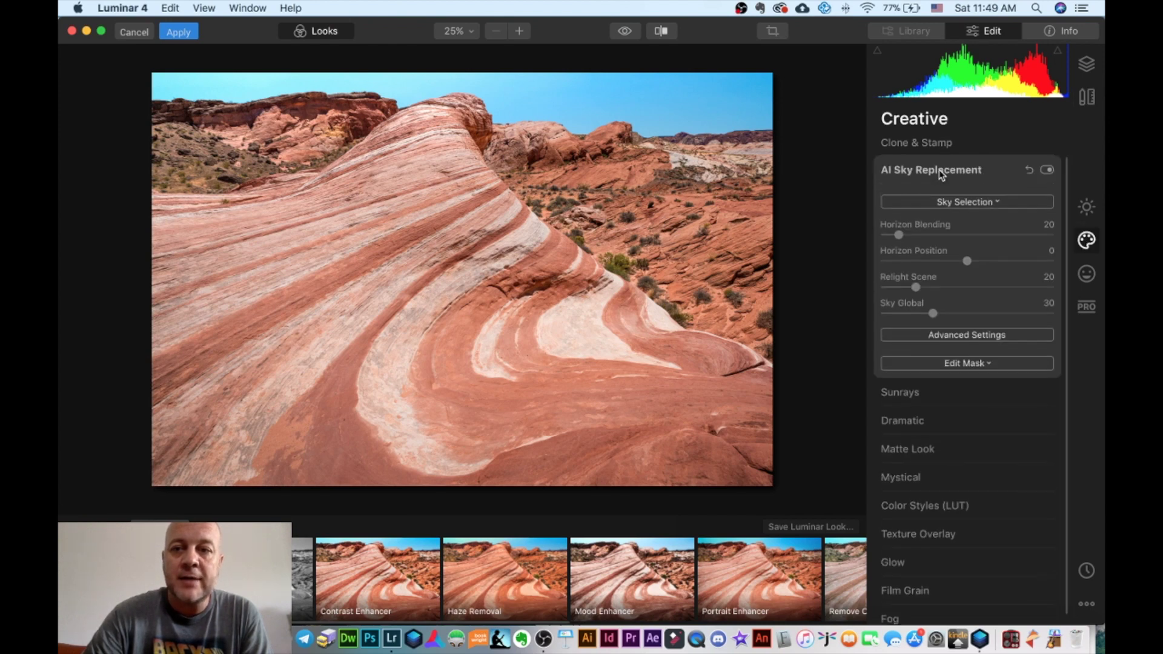
{"action": "left_click", "coordinate": [949, 203]}
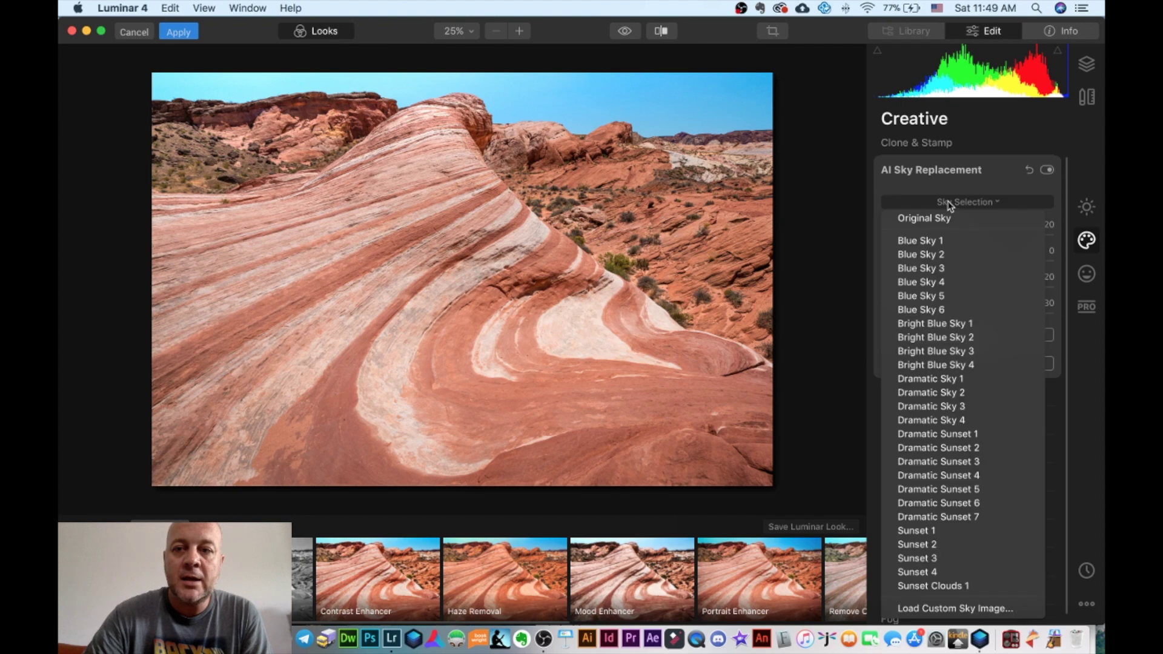
Step: Swap in Blue Sky 2, with Horizon Position -17 and Relight Scene 2
{"action": "left_click", "coordinate": [942, 254]}
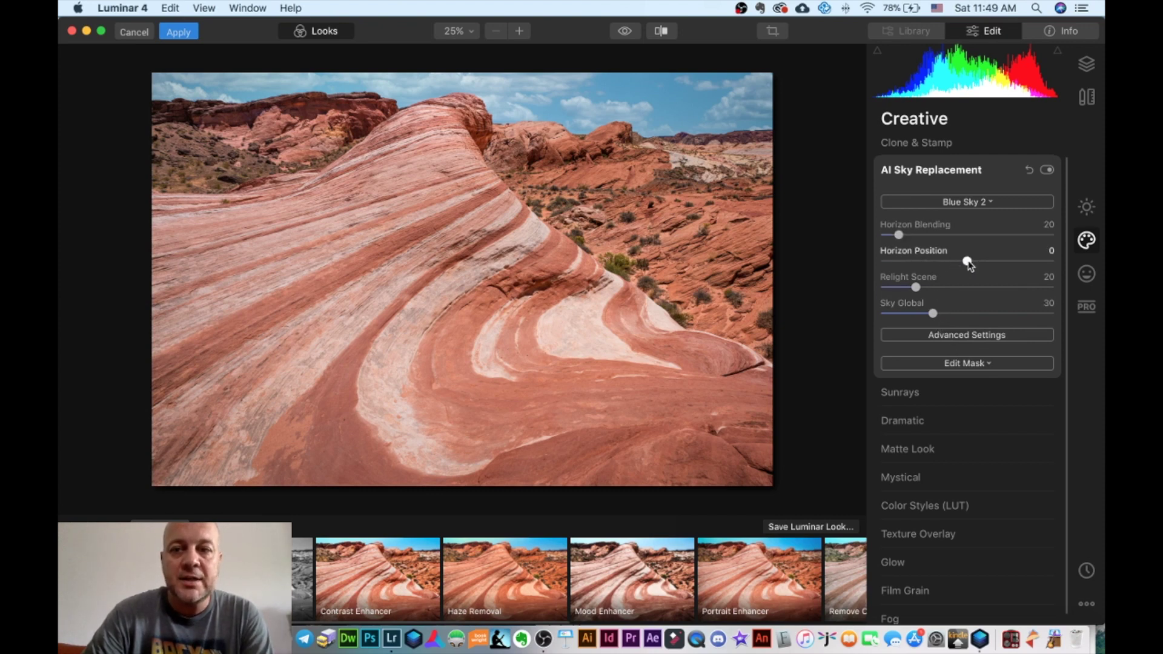
{"action": "left_click_drag", "start_coordinate": [967, 262], "coordinate": [1012, 263]}
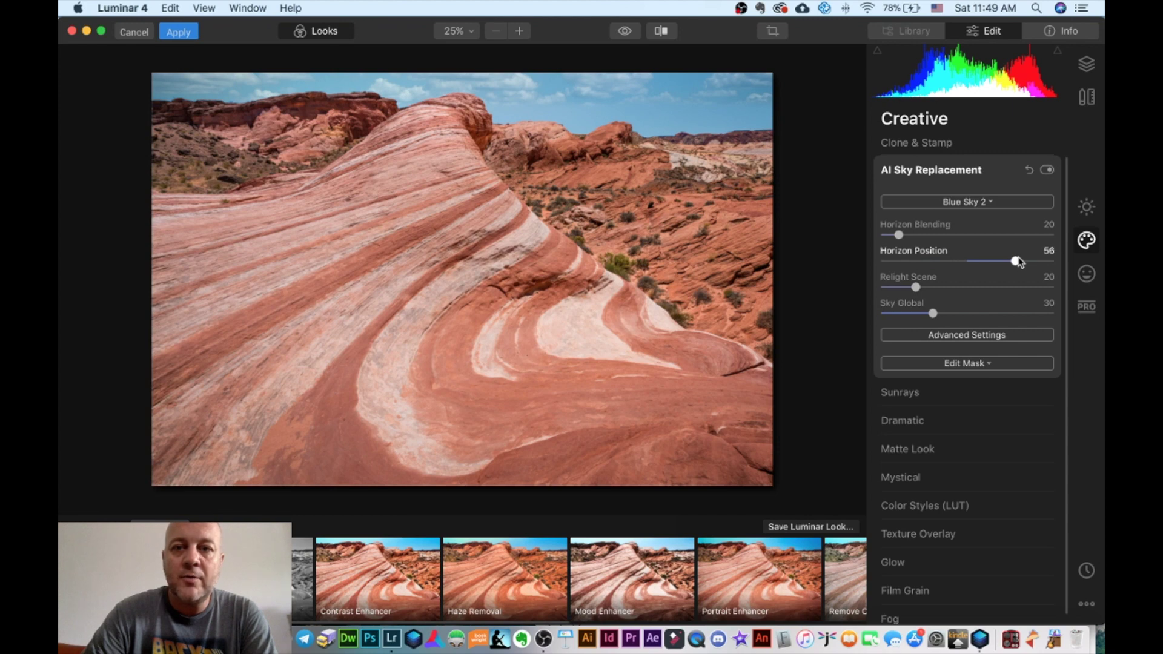
{"action": "left_click_drag", "start_coordinate": [1017, 262], "coordinate": [968, 262]}
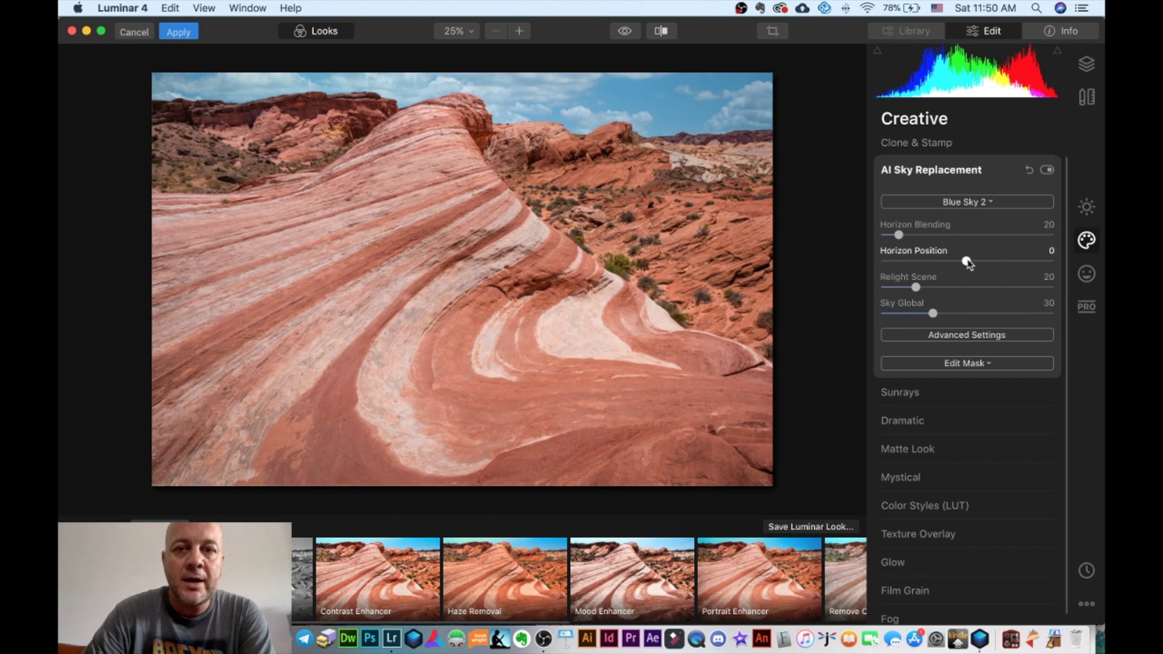
{"action": "left_click_drag", "start_coordinate": [967, 262], "coordinate": [957, 265]}
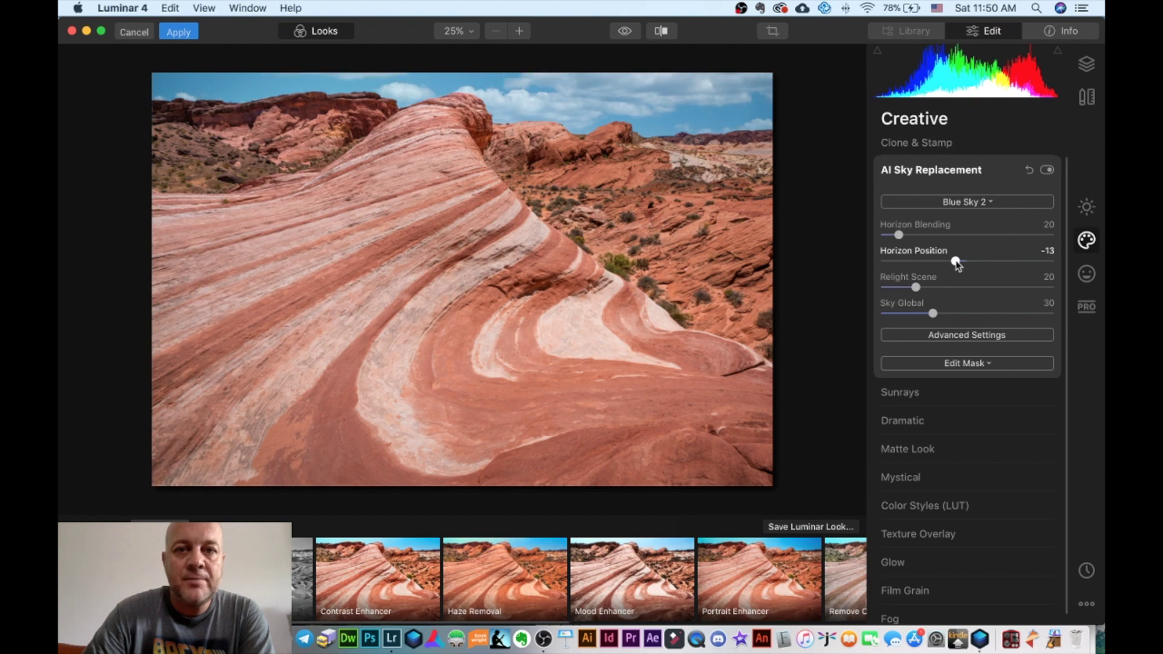
{"action": "left_click_drag", "start_coordinate": [955, 264], "coordinate": [952, 265]}
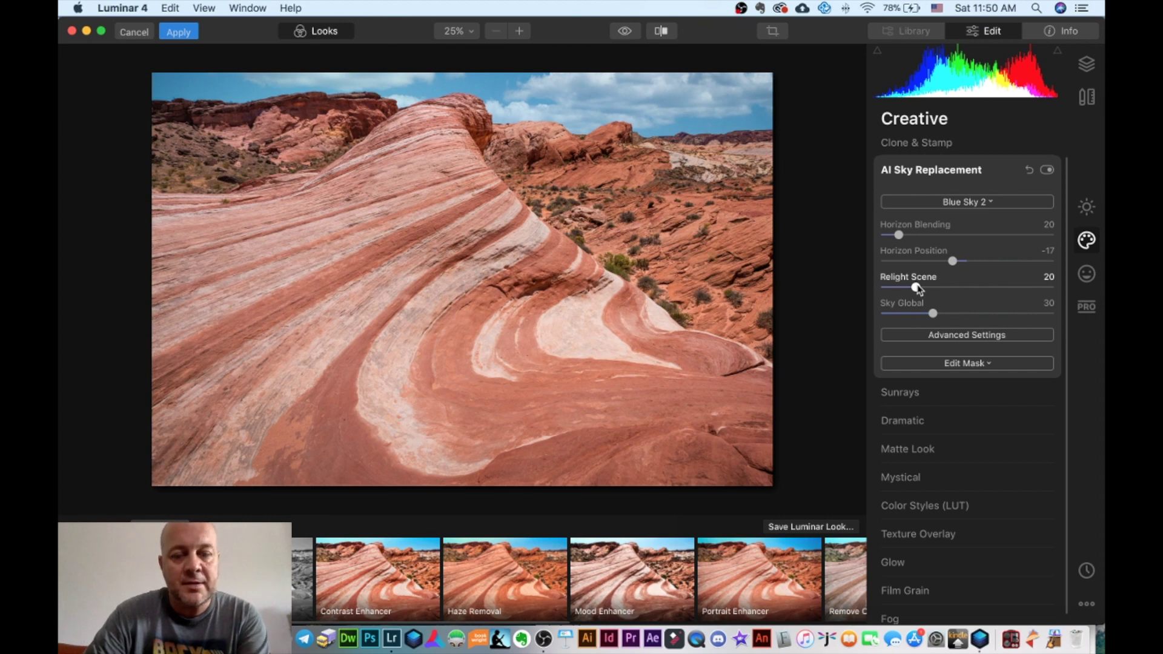
{"action": "mouse_move", "coordinate": [918, 288]}
{"action": "left_mouse_down"}
{"action": "mouse_move", "coordinate": [1000, 287]}
{"action": "mouse_move", "coordinate": [887, 289]}
{"action": "mouse_move", "coordinate": [1012, 287]}
{"action": "mouse_move", "coordinate": [901, 294]}
{"action": "left_mouse_up"}
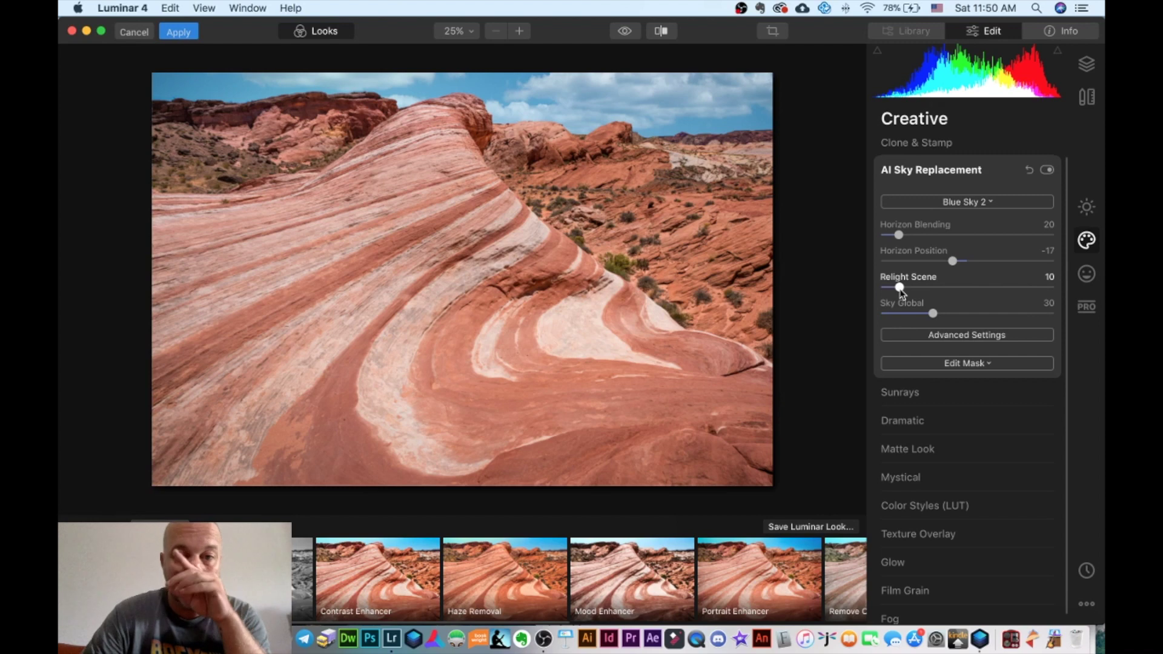
{"action": "mouse_move", "coordinate": [901, 293]}
{"action": "left_mouse_down"}
{"action": "mouse_move", "coordinate": [921, 293]}
{"action": "mouse_move", "coordinate": [888, 294]}
{"action": "mouse_move", "coordinate": [898, 294]}
{"action": "left_mouse_up"}
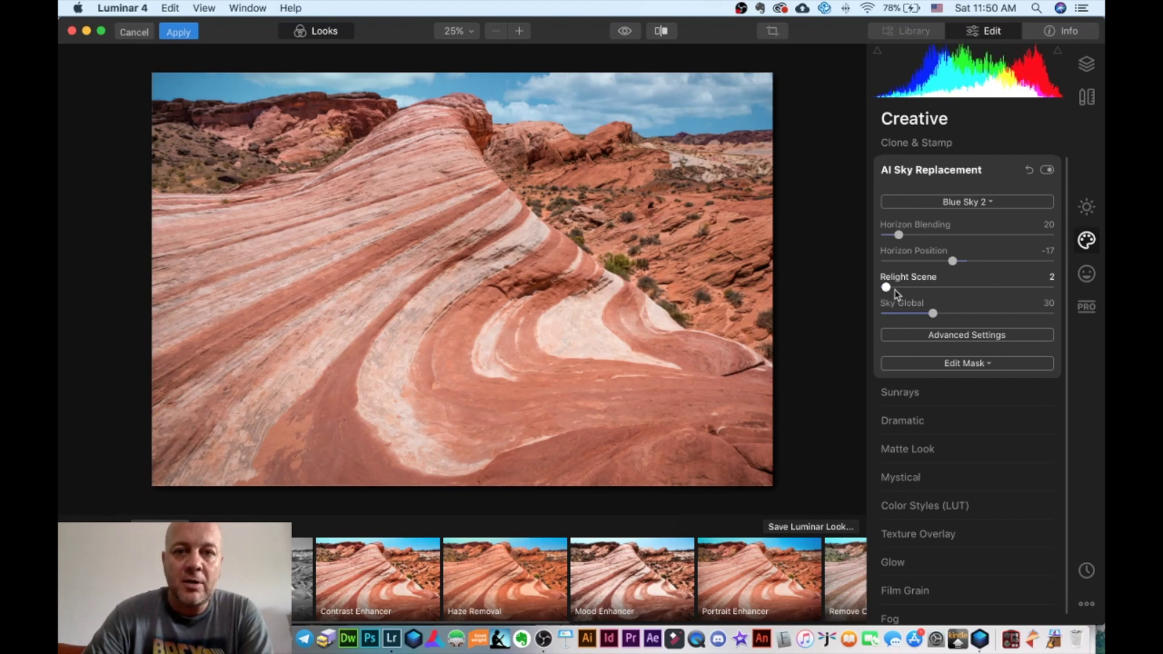
Step: Try Flip Sky and Sky Defocus, keep the sky unflipped, then collapse the tool and show Layers
{"action": "left_click", "coordinate": [943, 336]}
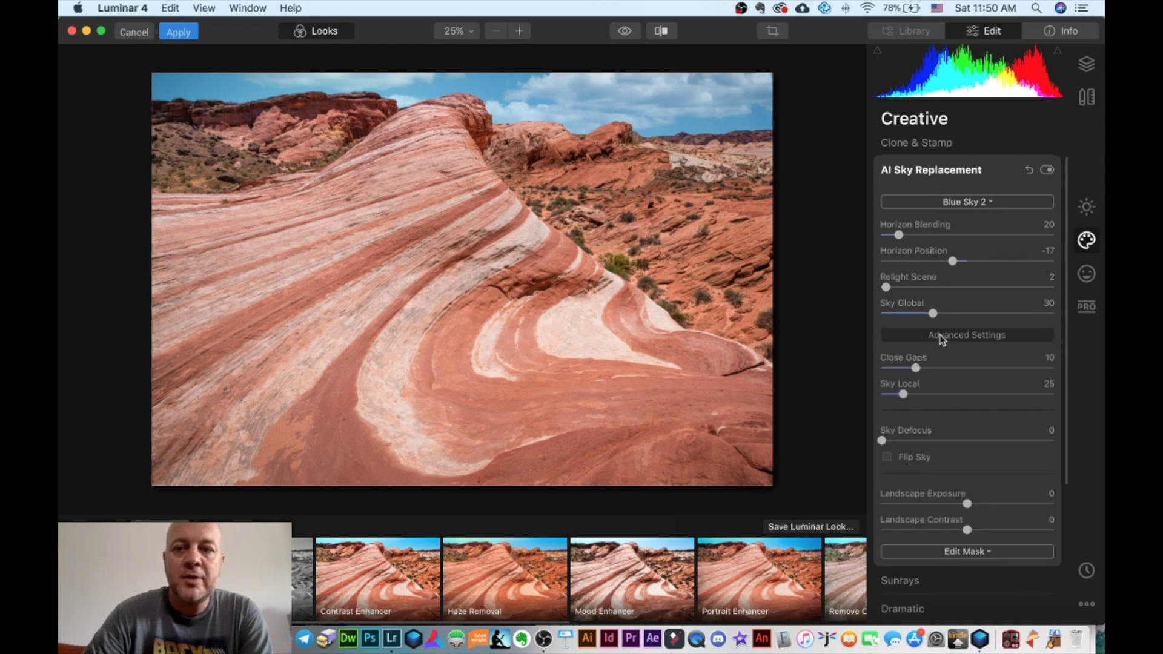
{"action": "left_click", "coordinate": [914, 458]}
{"action": "left_click", "coordinate": [913, 458]}
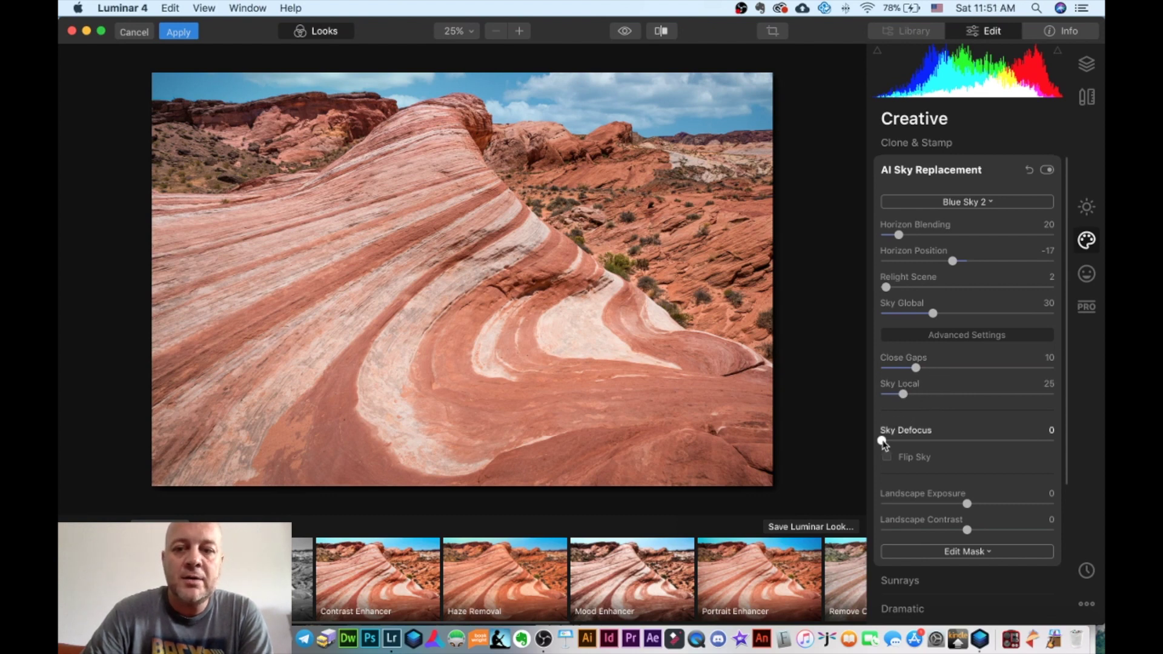
{"action": "mouse_move", "coordinate": [881, 441]}
{"action": "left_mouse_down"}
{"action": "mouse_move", "coordinate": [968, 441]}
{"action": "mouse_move", "coordinate": [880, 443]}
{"action": "left_mouse_up"}
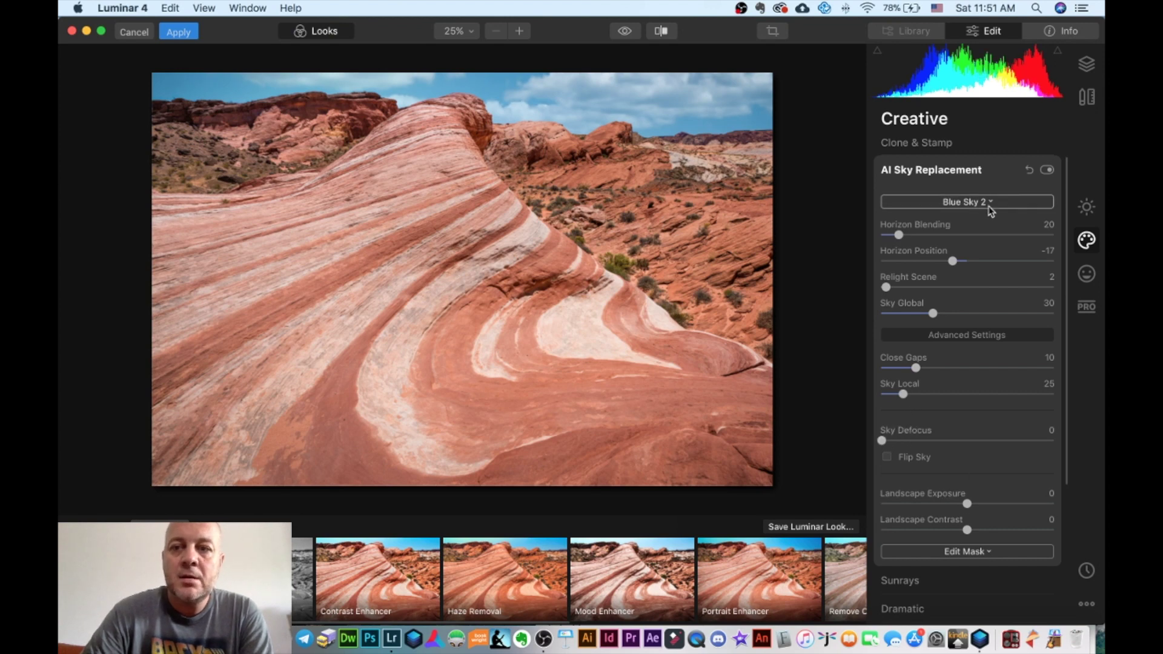
{"action": "left_click", "coordinate": [965, 176]}
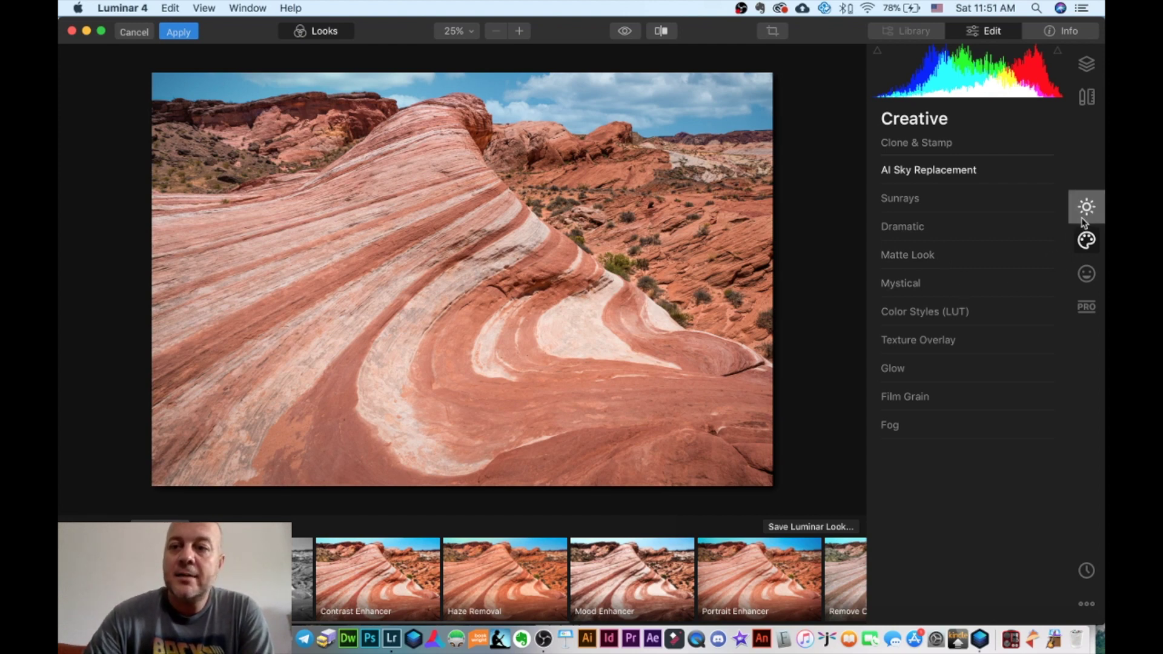
{"action": "left_click", "coordinate": [1087, 69]}
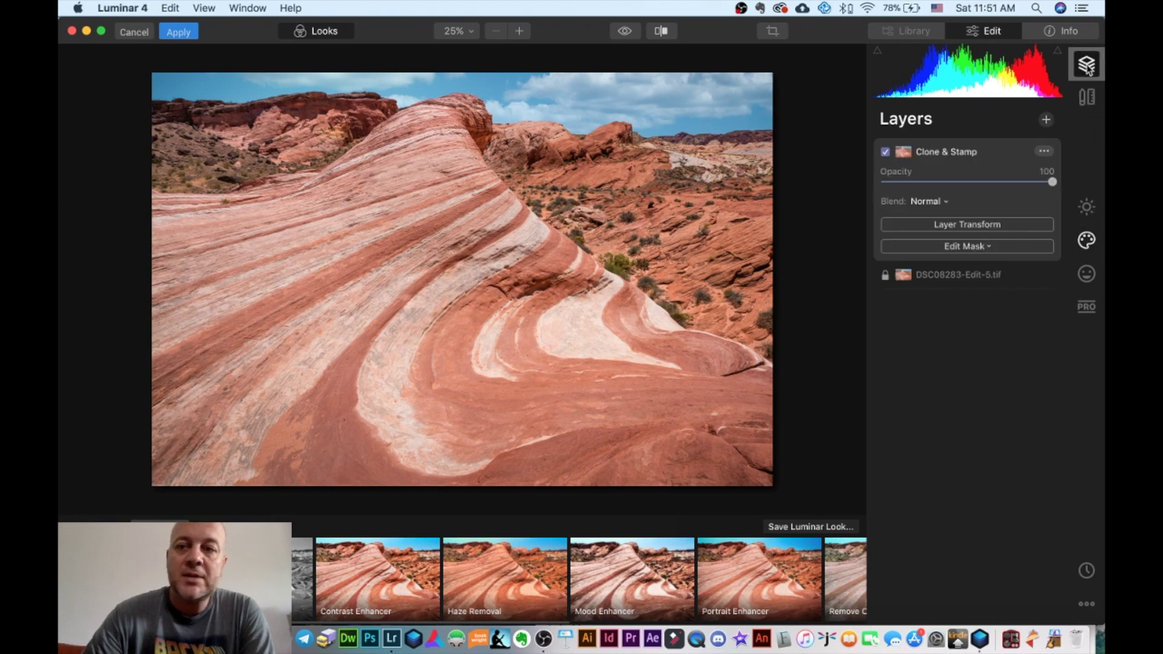
Step: Add Adjustment Layer 1 using AI Enhance with AI Accent 50 and AI Sky Enhancer 0
{"action": "left_click", "coordinate": [1046, 121]}
{"action": "left_click", "coordinate": [1023, 138]}
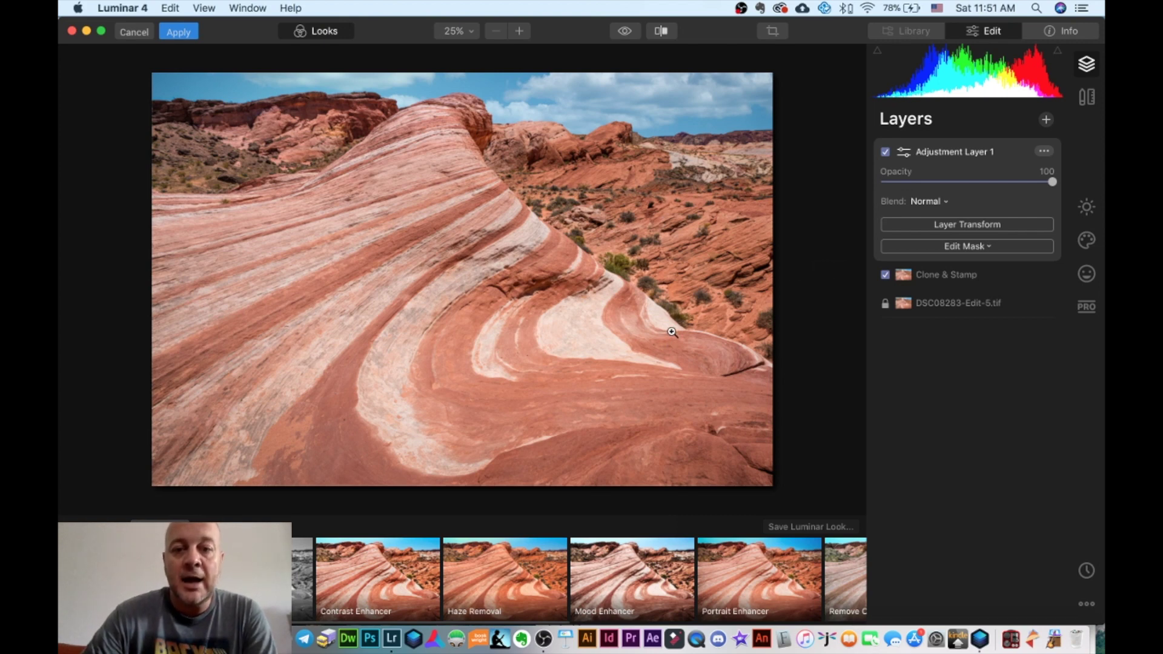
{"action": "left_click", "coordinate": [1087, 208]}
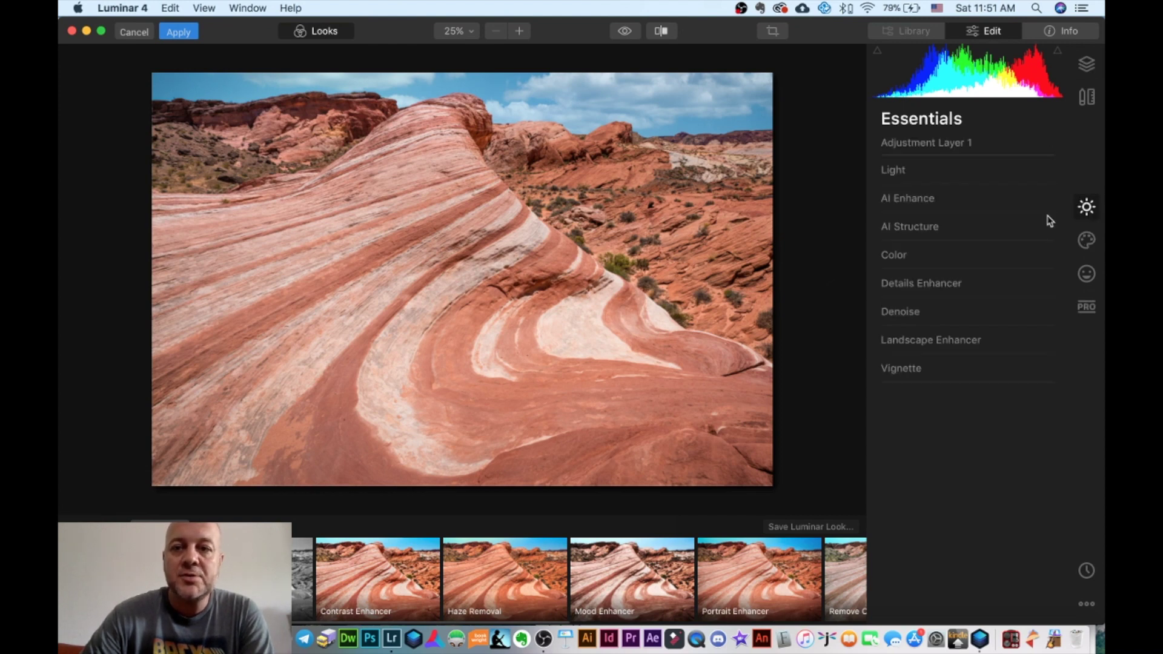
{"action": "left_click", "coordinate": [914, 202]}
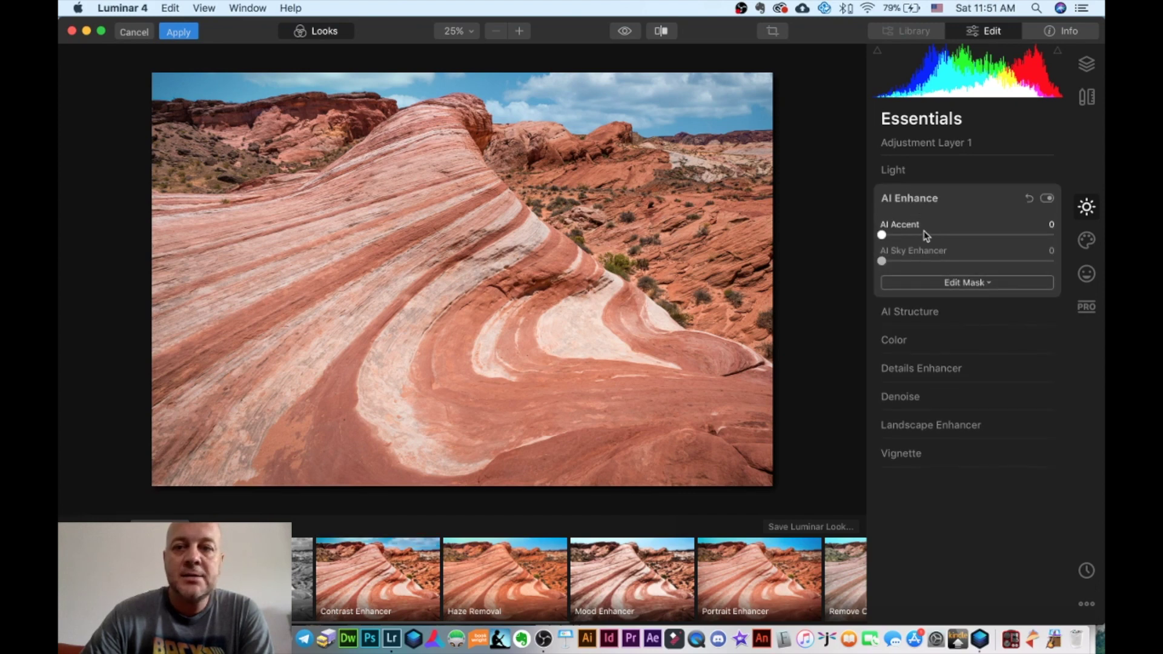
{"action": "left_click_drag", "start_coordinate": [922, 236], "coordinate": [968, 240]}
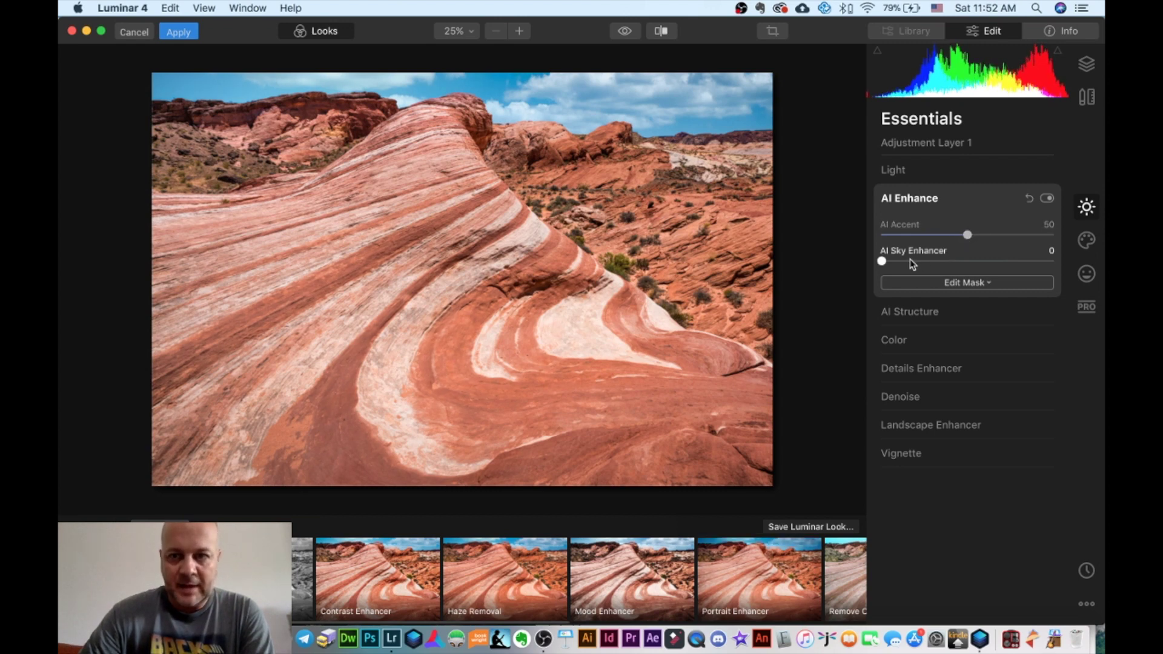
{"action": "mouse_move", "coordinate": [883, 262]}
{"action": "left_mouse_down"}
{"action": "mouse_move", "coordinate": [996, 260]}
{"action": "mouse_move", "coordinate": [880, 262]}
{"action": "left_mouse_up"}
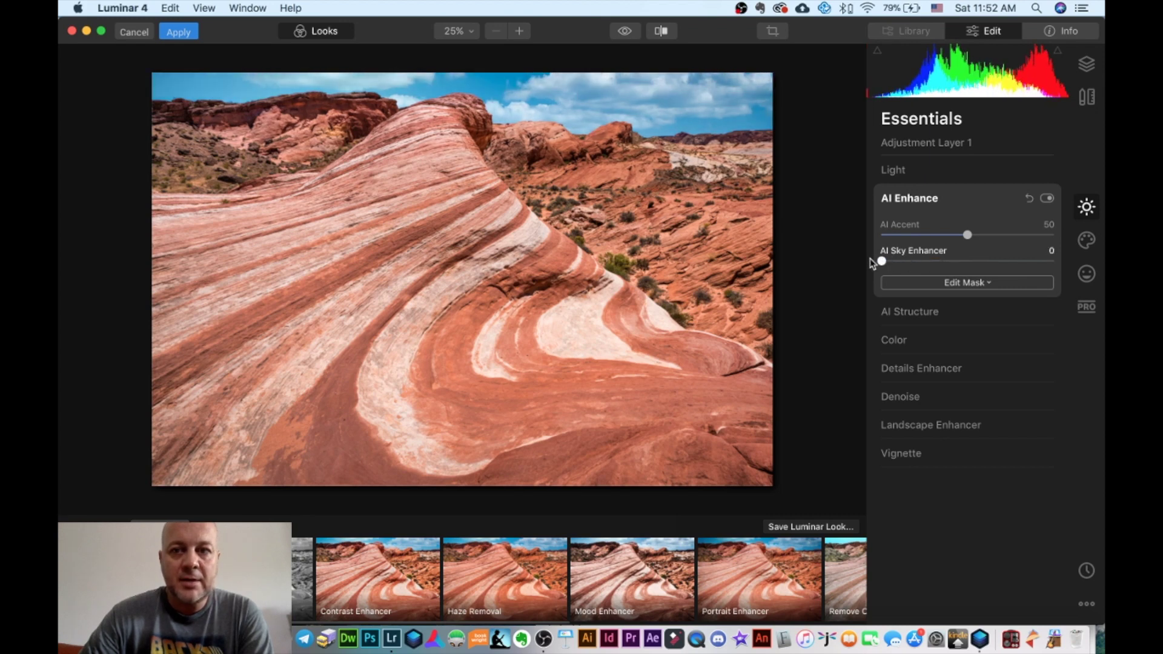
{"action": "left_click", "coordinate": [911, 341]}
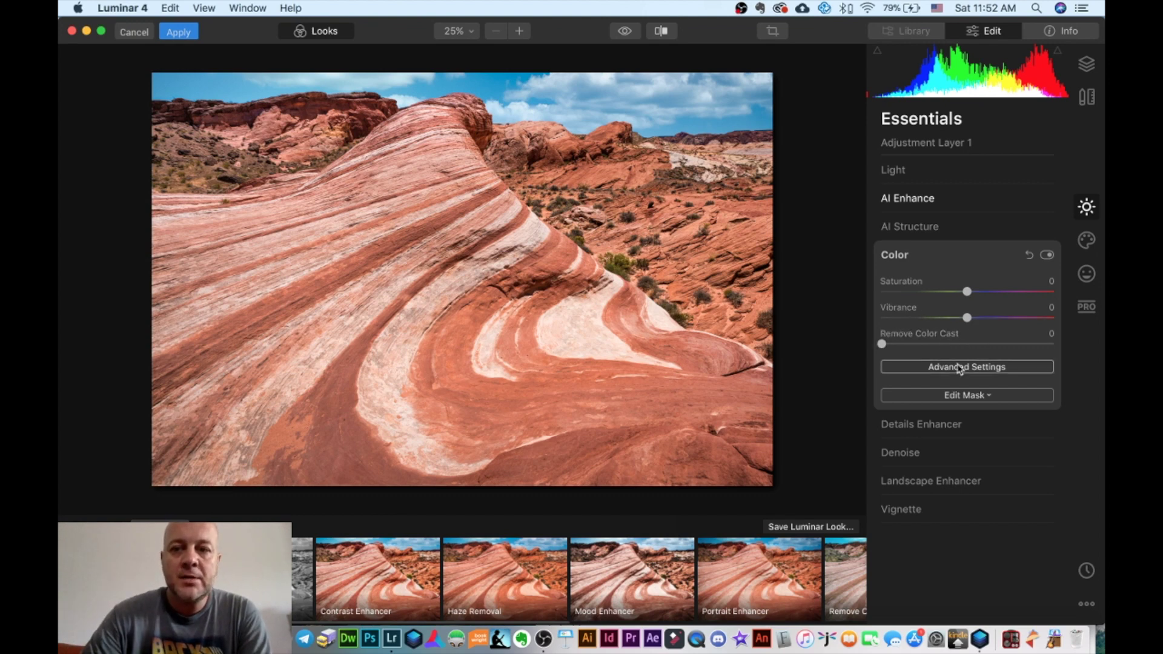
Step: Set Vibrance 8, orange Saturation 9 and Luminance 3, and red Saturation 5
{"action": "mouse_move", "coordinate": [968, 319]}
{"action": "left_mouse_down"}
{"action": "mouse_move", "coordinate": [995, 320]}
{"action": "mouse_move", "coordinate": [976, 321]}
{"action": "left_mouse_up"}
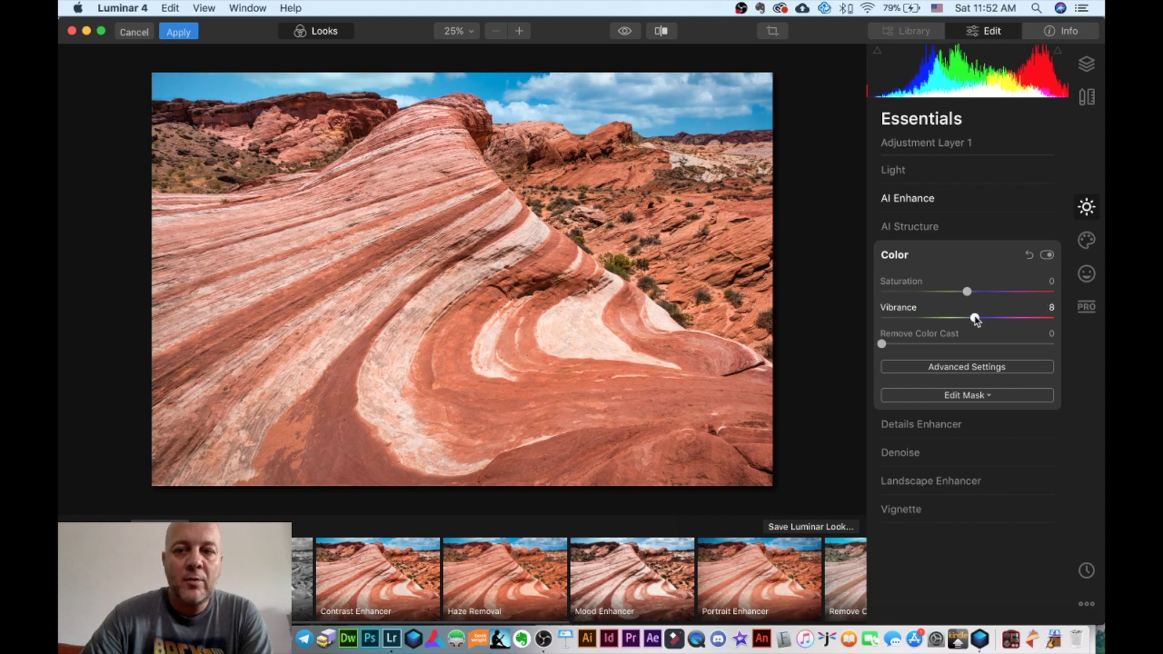
{"action": "left_click", "coordinate": [950, 367]}
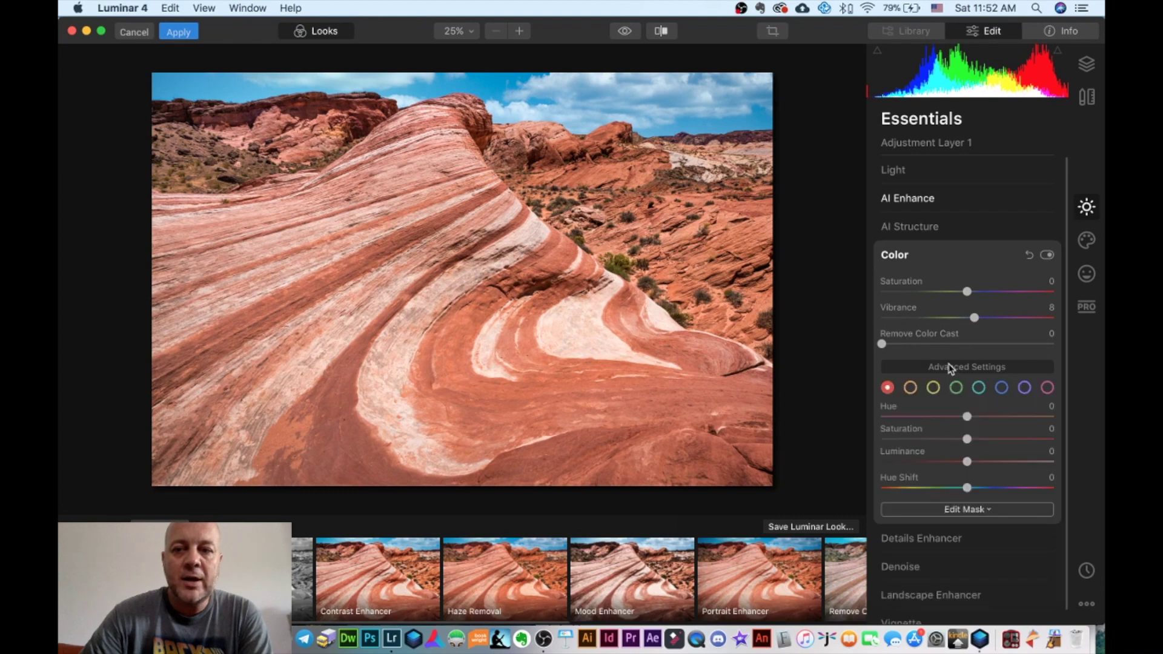
{"action": "left_click", "coordinate": [910, 389]}
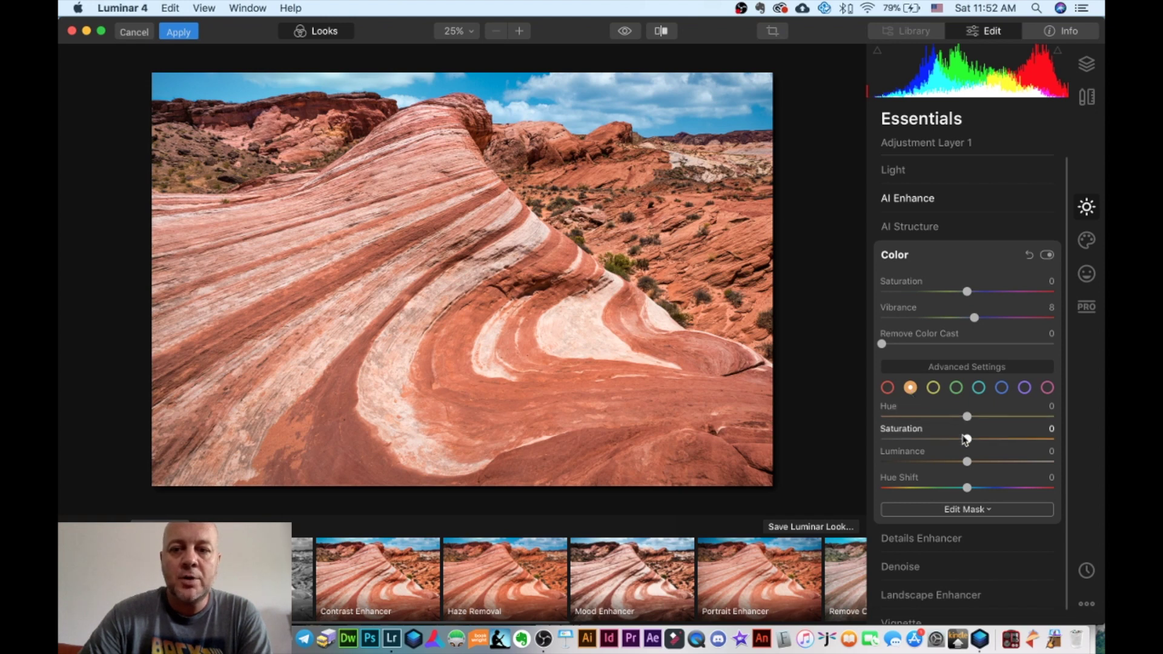
{"action": "left_click_drag", "start_coordinate": [967, 442], "coordinate": [975, 443]}
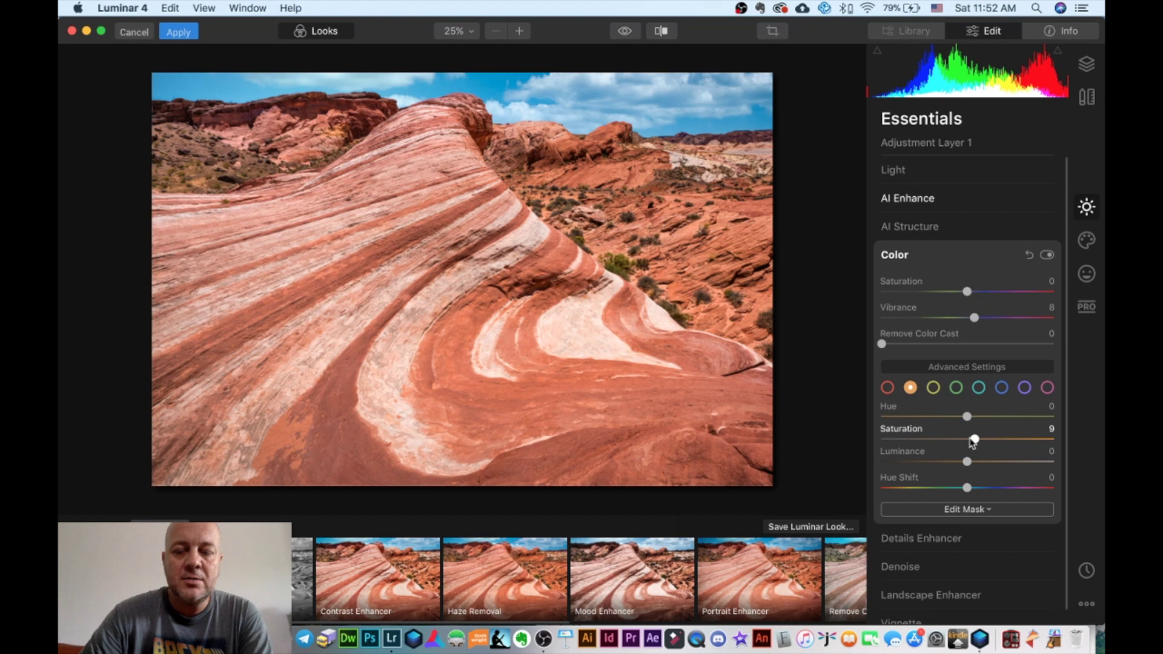
{"action": "mouse_move", "coordinate": [967, 463]}
{"action": "left_mouse_down"}
{"action": "mouse_move", "coordinate": [946, 465]}
{"action": "mouse_move", "coordinate": [971, 467]}
{"action": "left_mouse_up"}
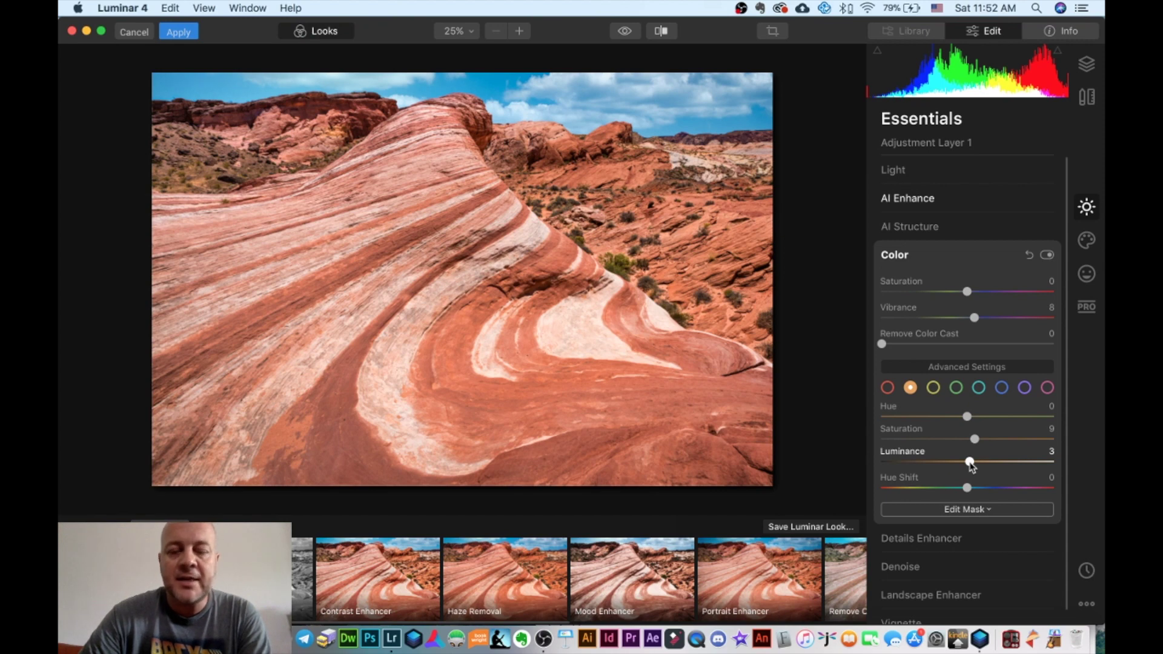
{"action": "left_click", "coordinate": [887, 388]}
{"action": "mouse_move", "coordinate": [967, 440]}
{"action": "left_mouse_down"}
{"action": "mouse_move", "coordinate": [940, 441]}
{"action": "mouse_move", "coordinate": [971, 443]}
{"action": "left_mouse_up"}
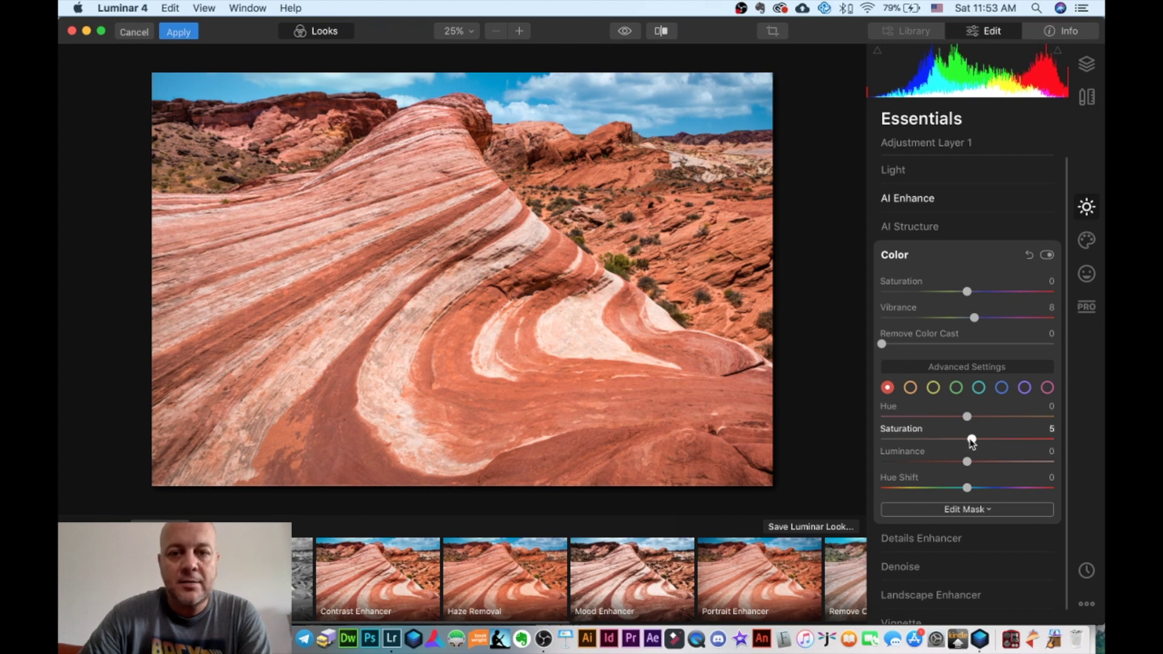
{"action": "left_click", "coordinate": [1001, 388]}
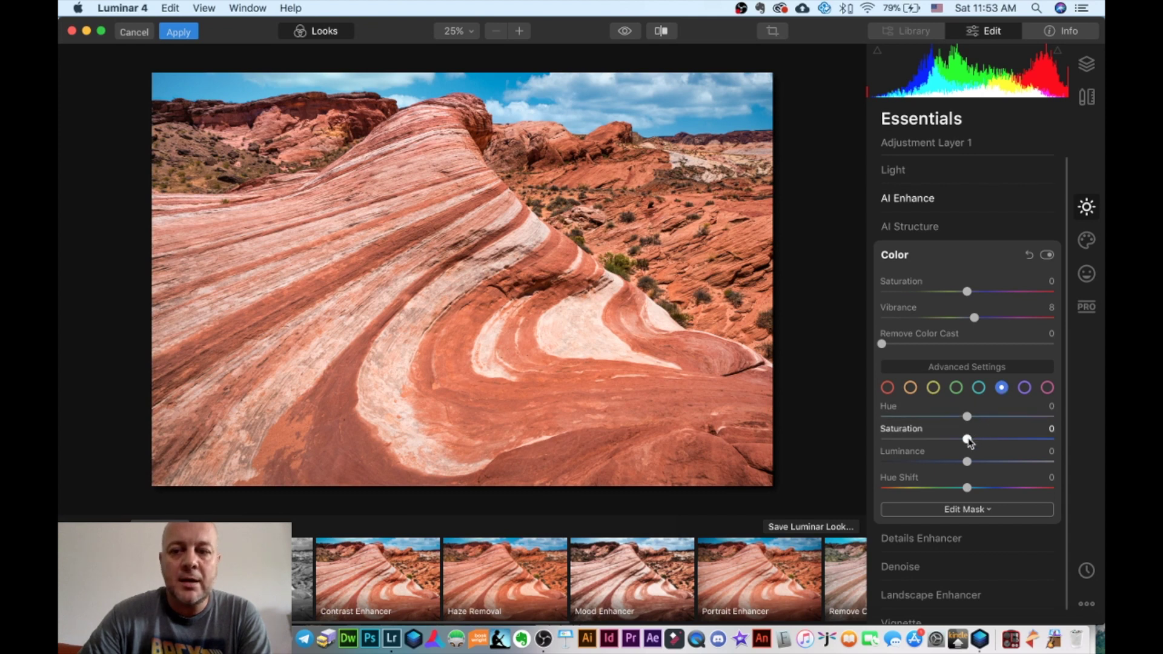
Step: Set blue Saturation to 16 and Luminance to 6, then compare against the original photo
{"action": "mouse_move", "coordinate": [971, 443]}
{"action": "left_mouse_down"}
{"action": "mouse_move", "coordinate": [999, 441]}
{"action": "mouse_move", "coordinate": [984, 444]}
{"action": "left_mouse_up"}
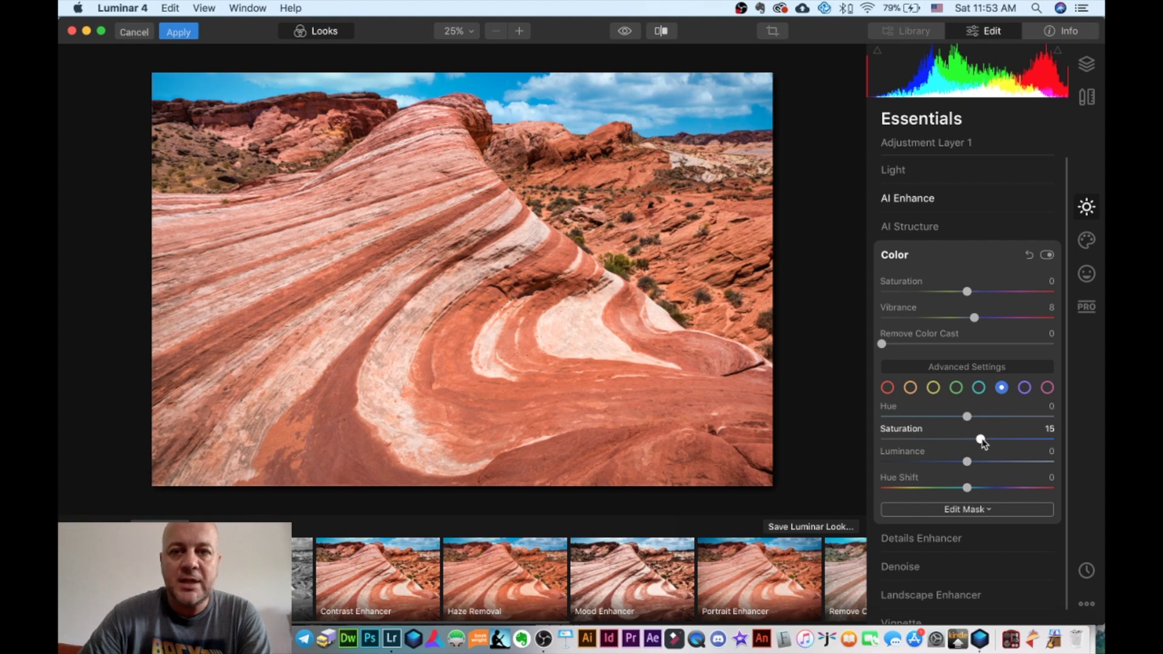
{"action": "mouse_move", "coordinate": [967, 464]}
{"action": "left_mouse_down"}
{"action": "mouse_move", "coordinate": [951, 464]}
{"action": "mouse_move", "coordinate": [973, 464]}
{"action": "left_mouse_up"}
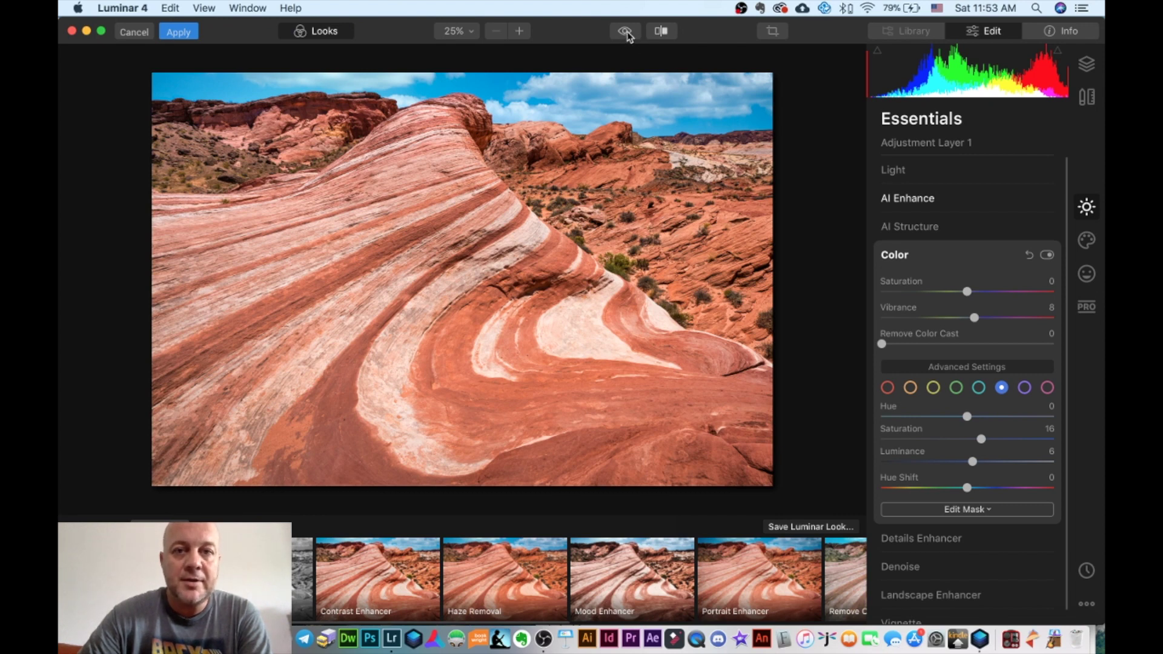
{"action": "left_click", "coordinate": [625, 32]}
{"action": "left_click", "coordinate": [625, 32]}
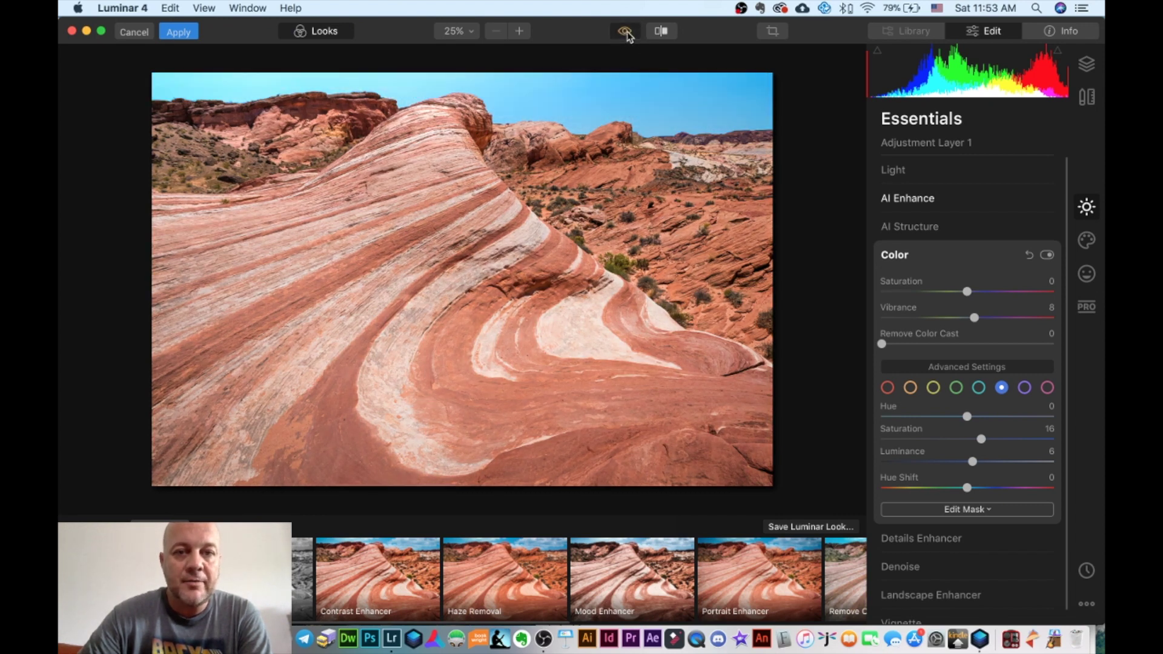
{"action": "left_click", "coordinate": [625, 31]}
{"action": "left_click", "coordinate": [625, 31]}
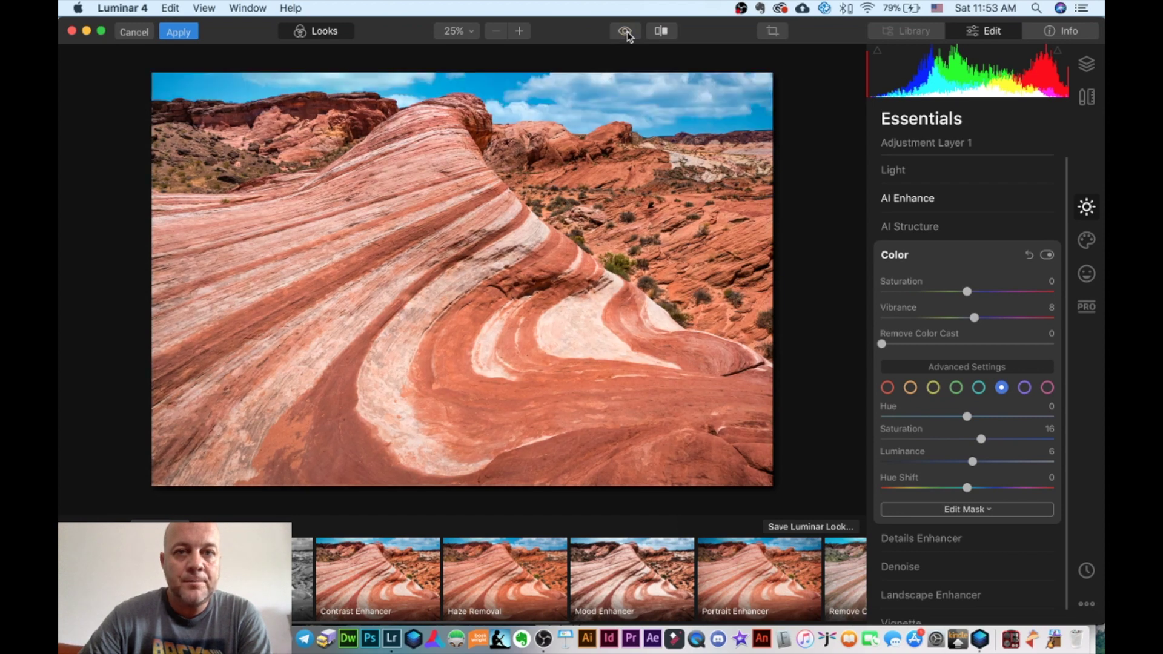
{"action": "left_click", "coordinate": [661, 31]}
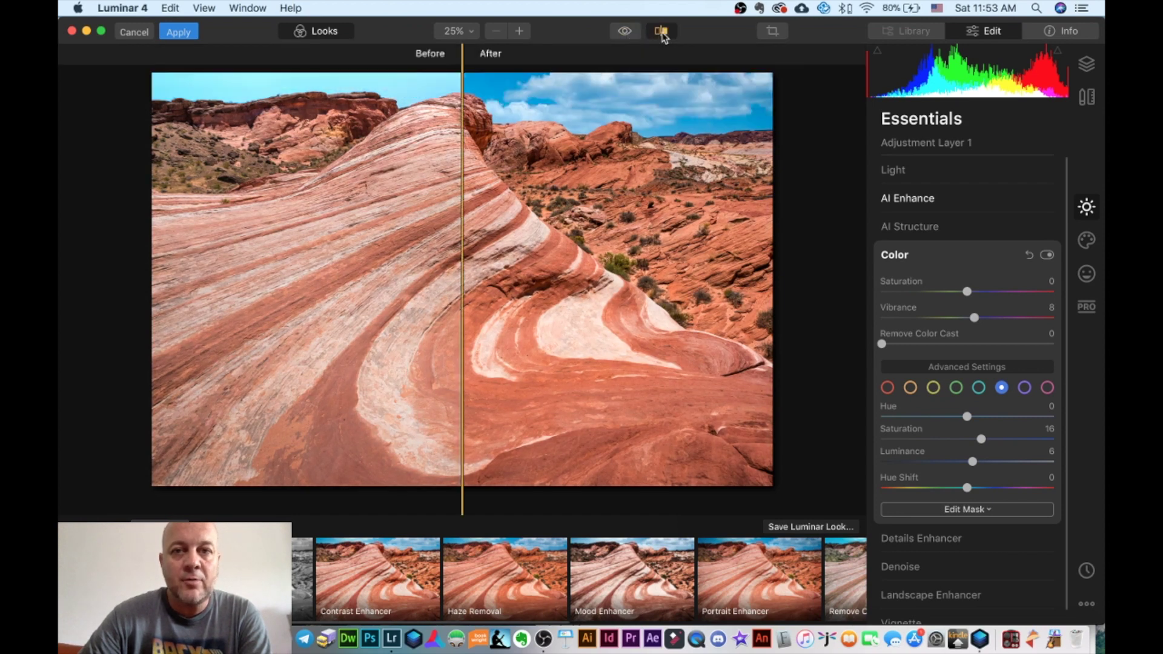
{"action": "mouse_move", "coordinate": [462, 159]}
{"action": "left_mouse_down"}
{"action": "mouse_move", "coordinate": [626, 161]}
{"action": "mouse_move", "coordinate": [327, 164]}
{"action": "mouse_move", "coordinate": [459, 165]}
{"action": "left_mouse_up"}
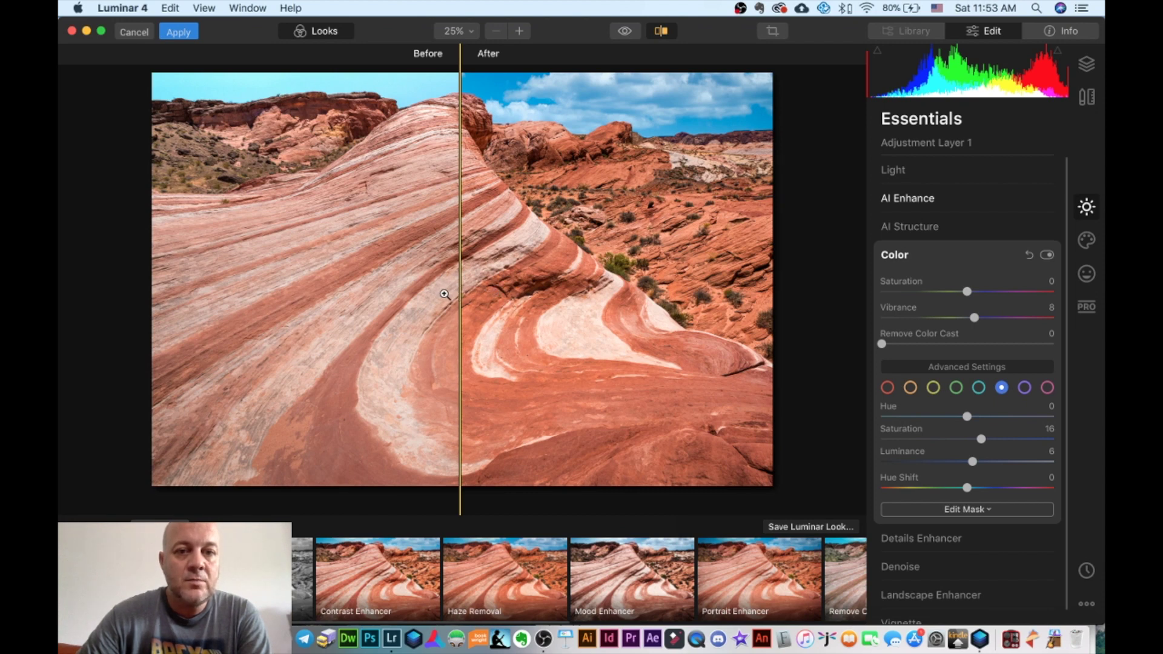
{"action": "left_click_drag", "start_coordinate": [462, 292], "coordinate": [409, 294]}
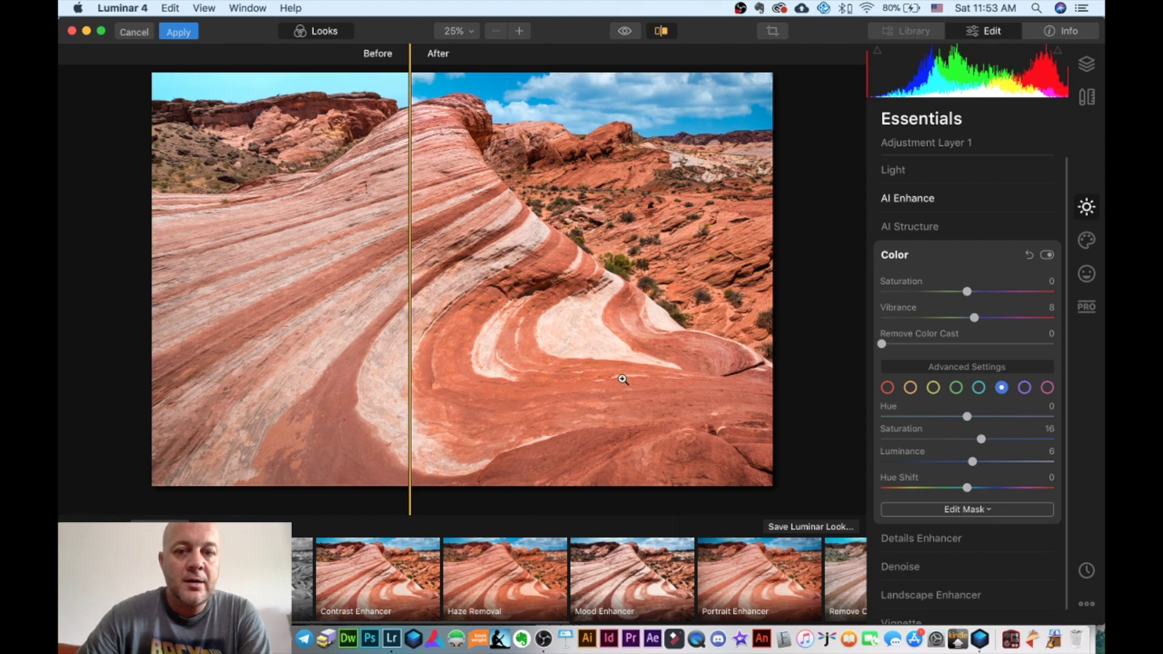
{"action": "left_click_drag", "start_coordinate": [412, 367], "coordinate": [516, 346]}
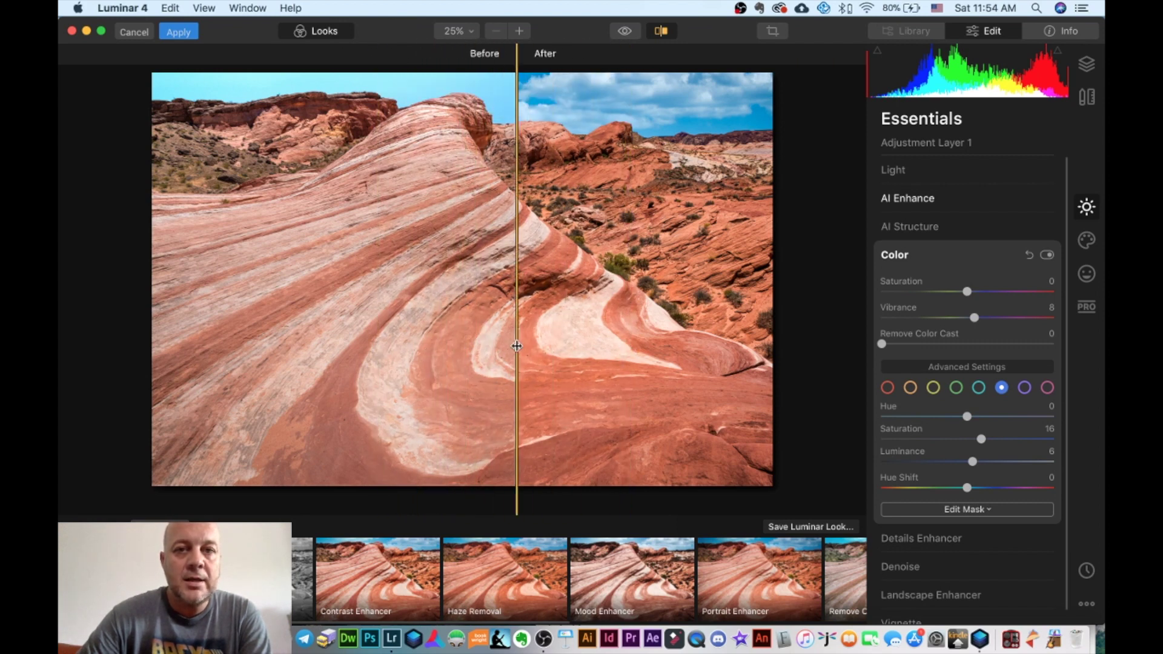
{"action": "left_click", "coordinate": [659, 31]}
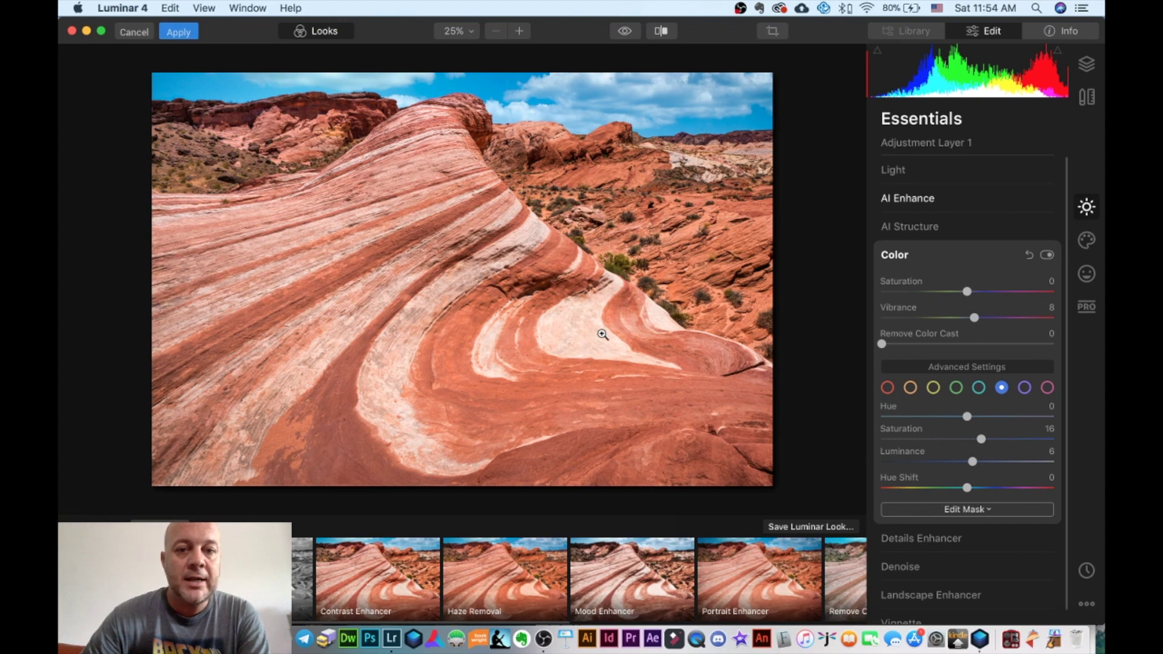
{"action": "left_click", "coordinate": [1087, 63]}
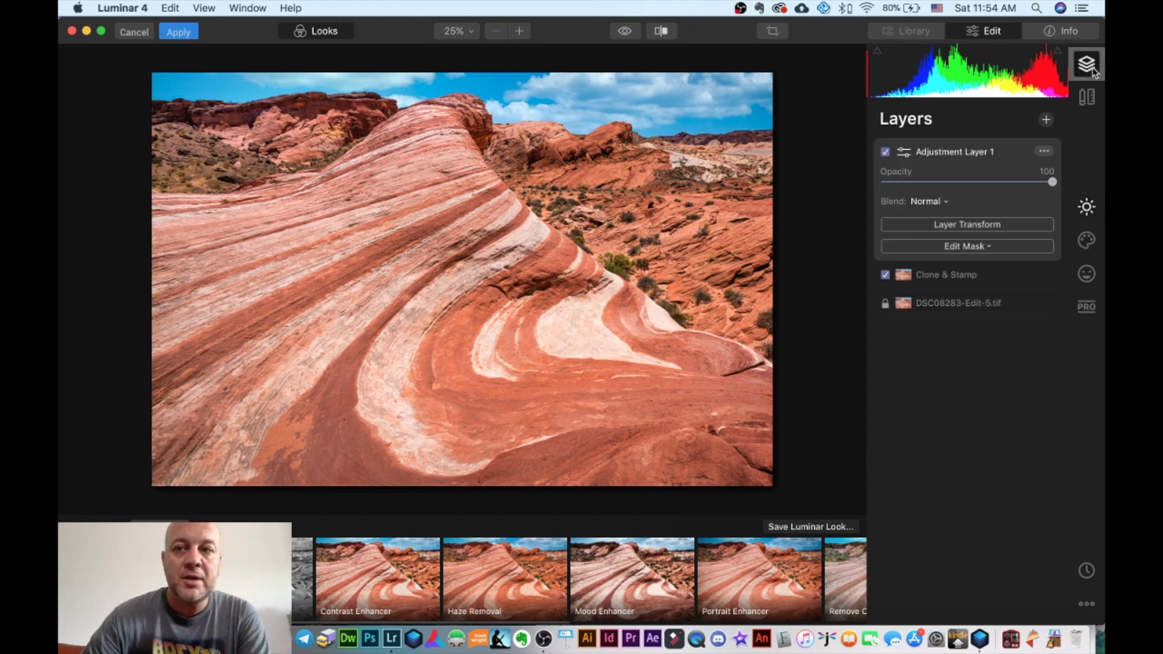
Step: Add Adjustment Layer 2 with Advanced Contrast: Highlights 54/balance 13, Shadows 40/balance 11
{"action": "left_click", "coordinate": [1046, 120]}
{"action": "left_click", "coordinate": [966, 140]}
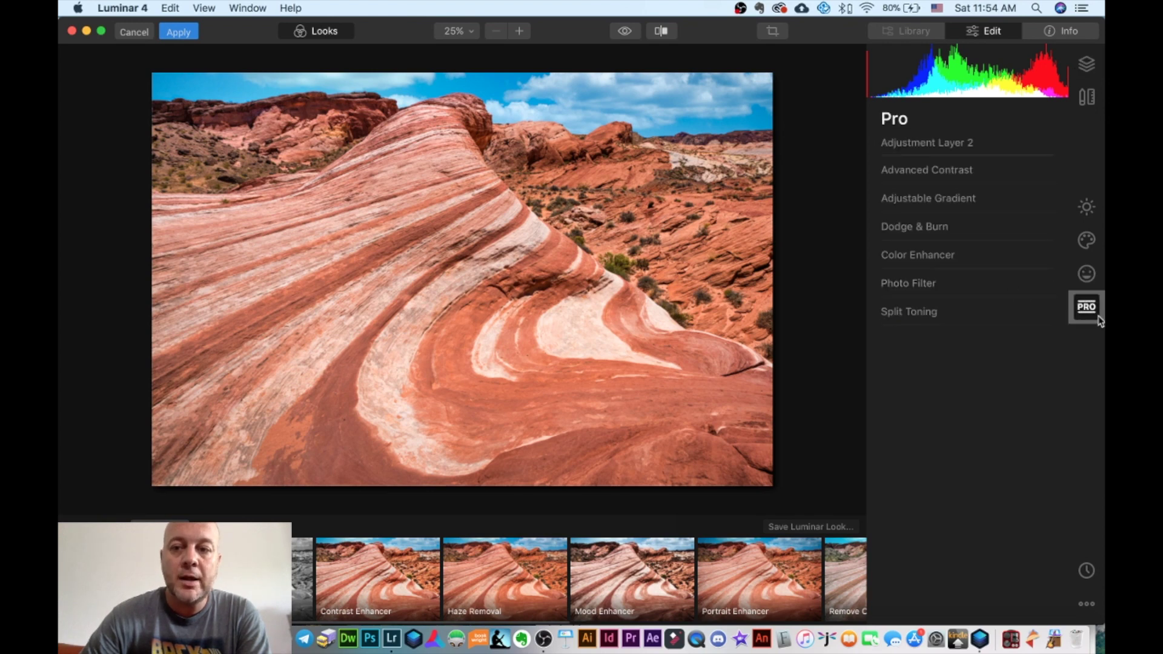
{"action": "left_click", "coordinate": [949, 171]}
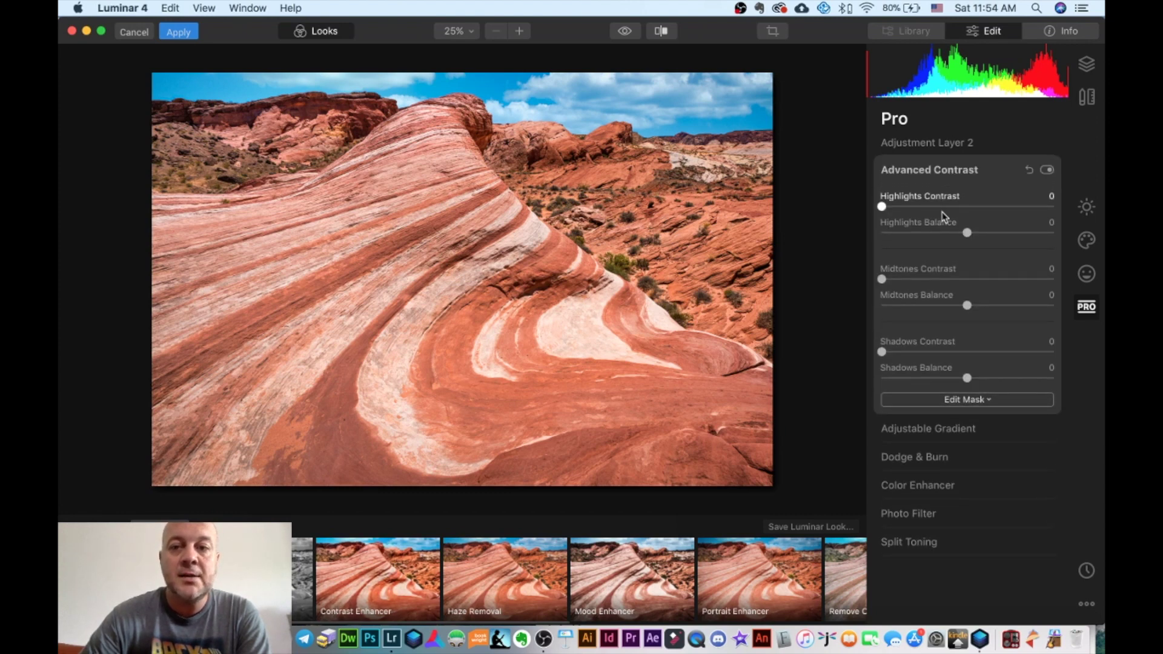
{"action": "left_click_drag", "start_coordinate": [927, 207], "coordinate": [977, 207]}
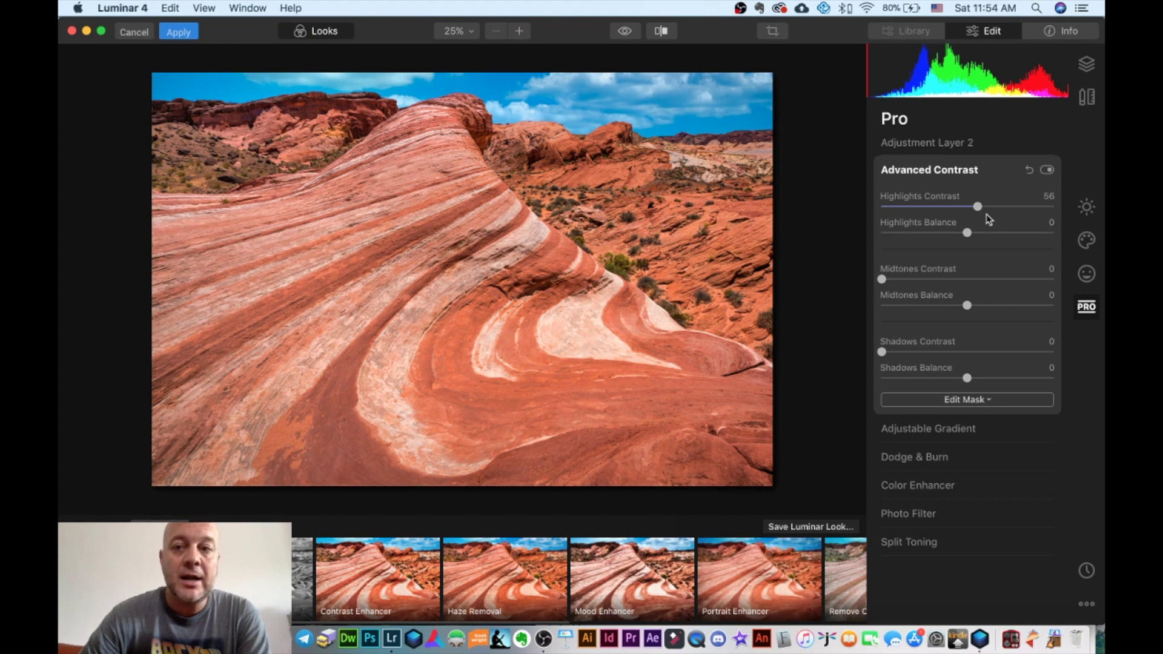
{"action": "mouse_move", "coordinate": [977, 207]}
{"action": "left_mouse_down"}
{"action": "mouse_move", "coordinate": [945, 236]}
{"action": "mouse_move", "coordinate": [977, 236]}
{"action": "mouse_move", "coordinate": [918, 236]}
{"action": "mouse_move", "coordinate": [983, 236]}
{"action": "mouse_move", "coordinate": [974, 208]}
{"action": "left_mouse_up"}
{"action": "left_click_drag", "start_coordinate": [915, 282], "coordinate": [881, 283]}
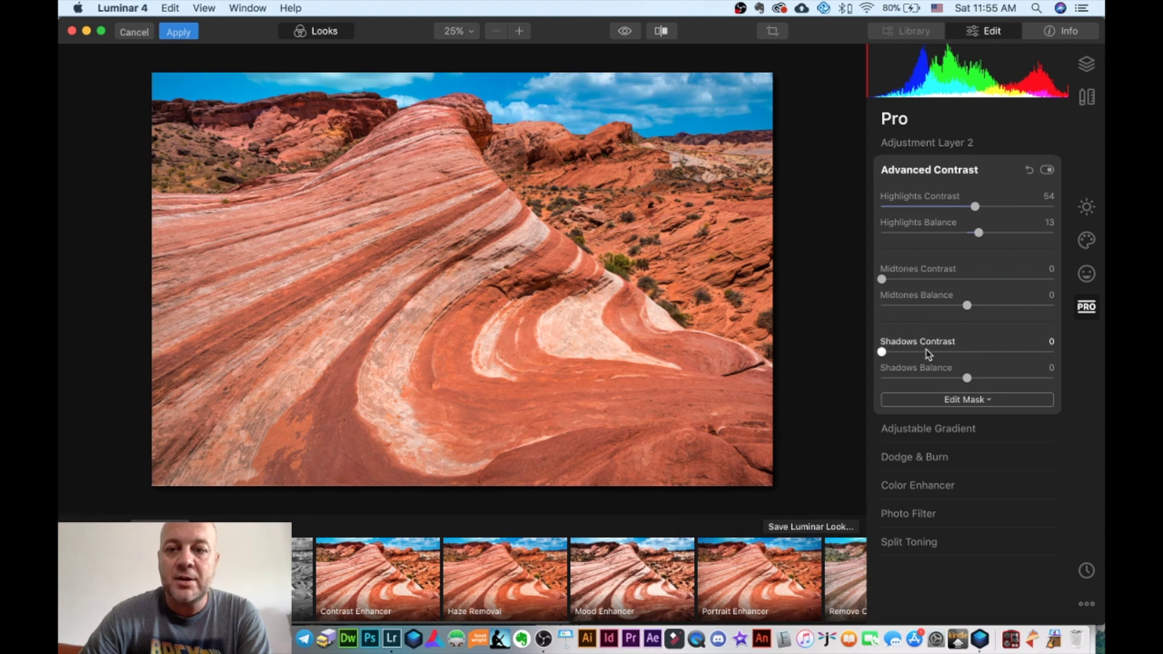
{"action": "left_click_drag", "start_coordinate": [928, 353], "coordinate": [976, 379]}
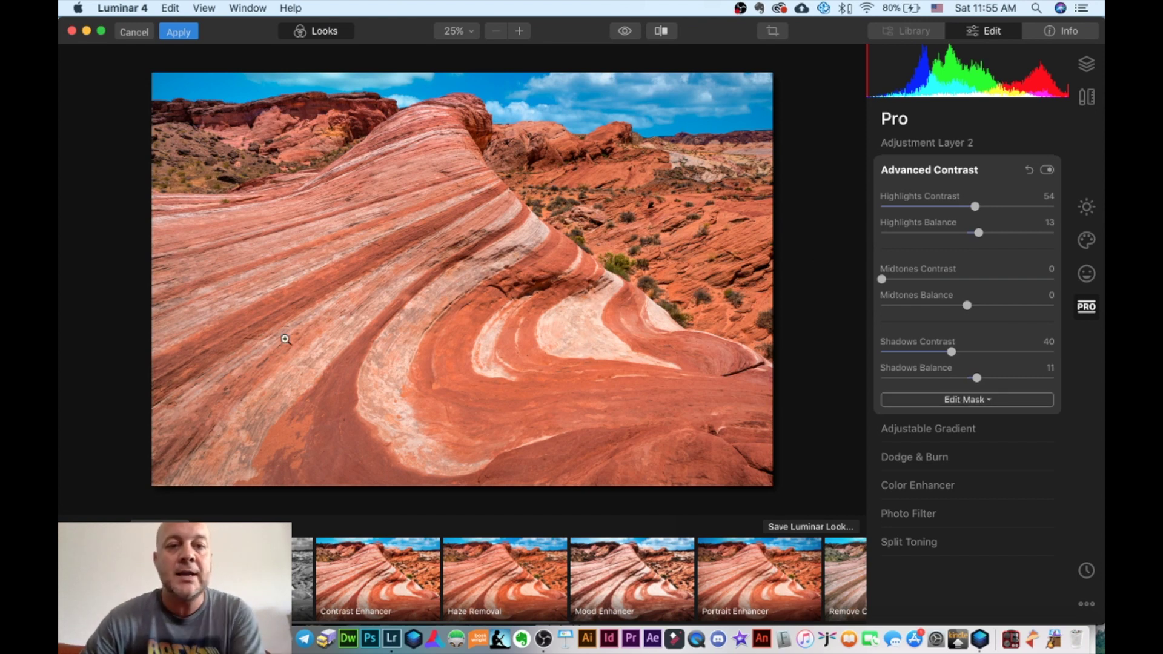
{"action": "left_click", "coordinate": [962, 400]}
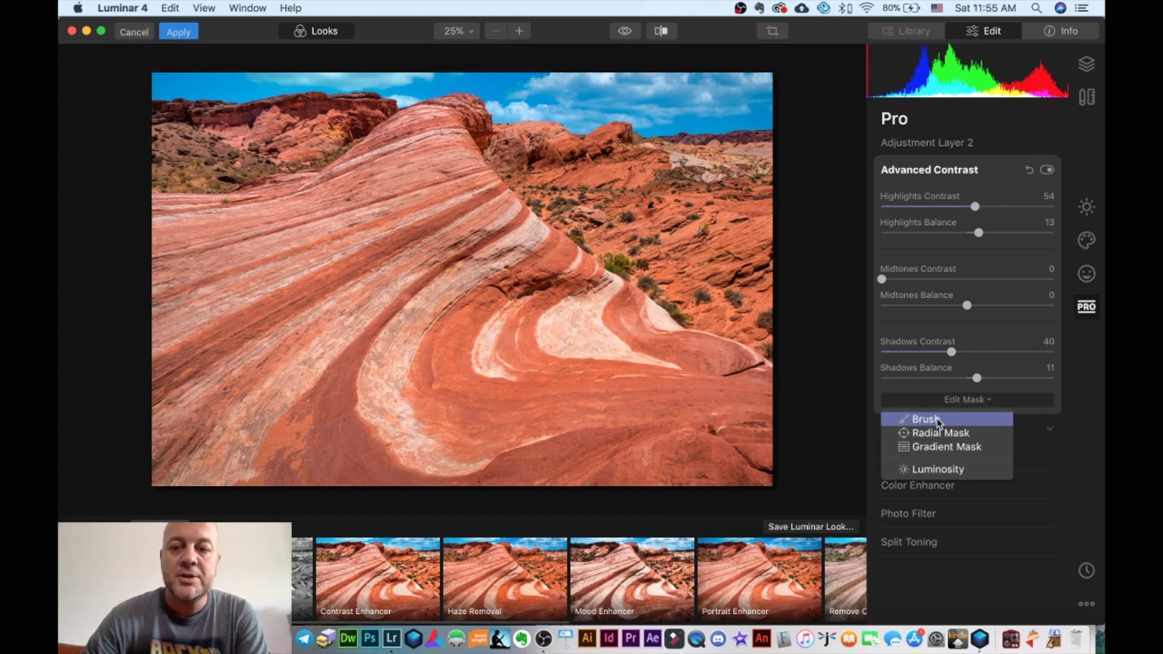
Step: Choose a Brush mask, shrink it from 76 to 64, and paint across the white rock band
{"action": "left_click", "coordinate": [892, 417]}
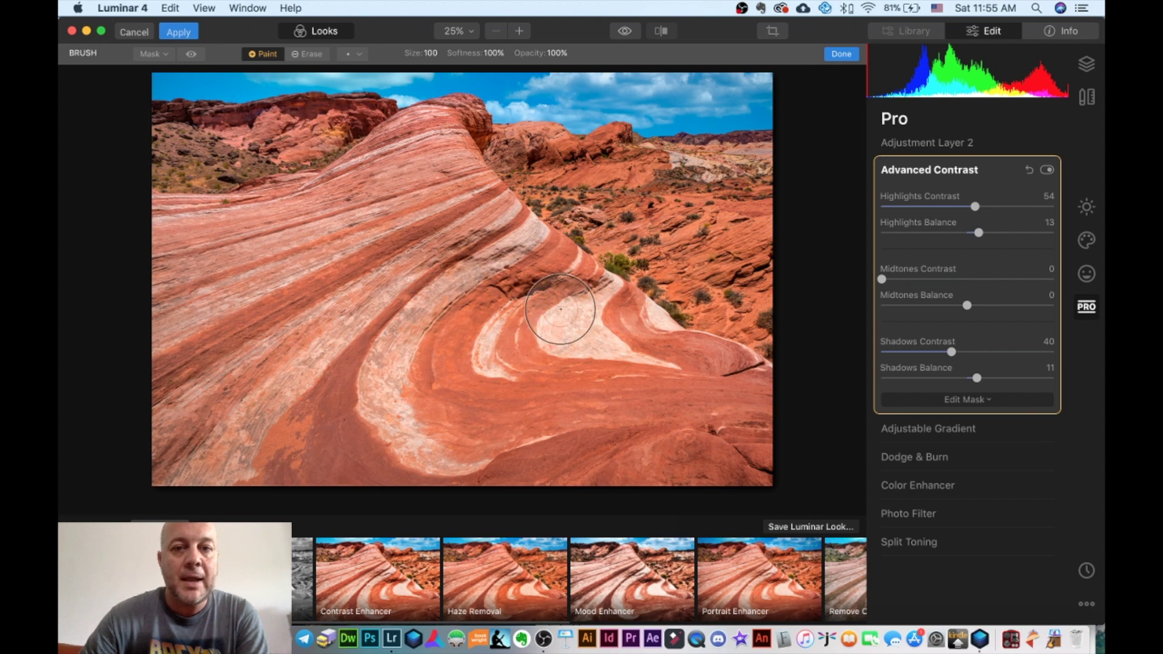
{"action": "key", "text": "bracketleft"}
{"action": "key", "text": "bracketleft"}
{"action": "key", "text": "bracketleft"}
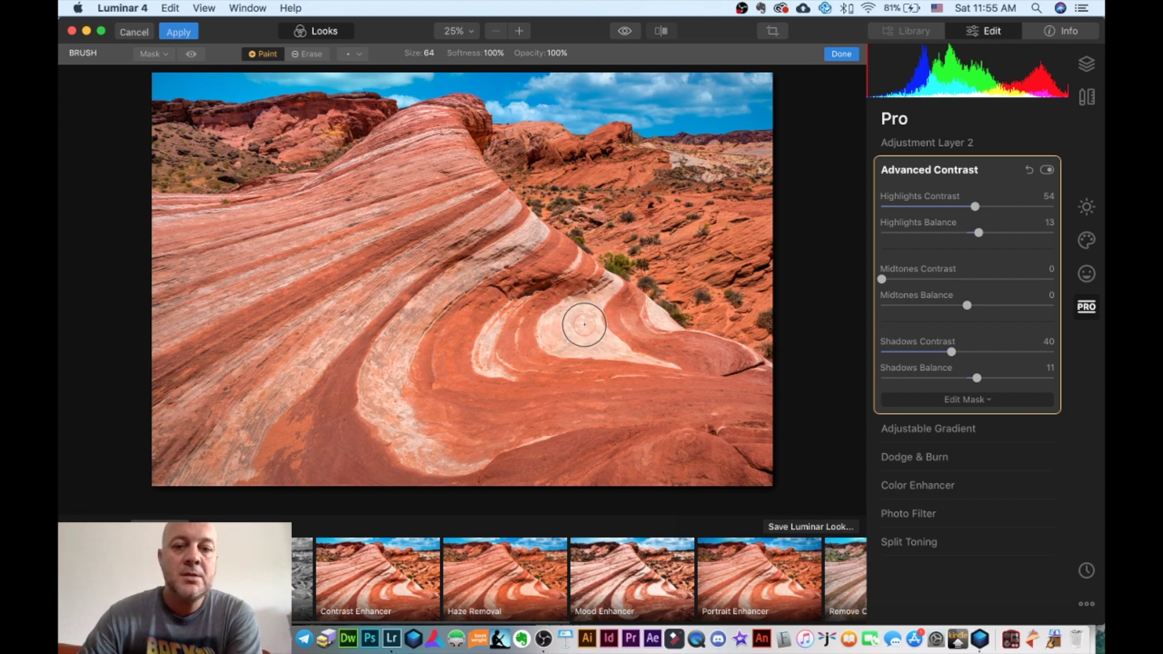
{"action": "key", "text": "bracketleft"}
{"action": "key", "text": "bracketleft"}
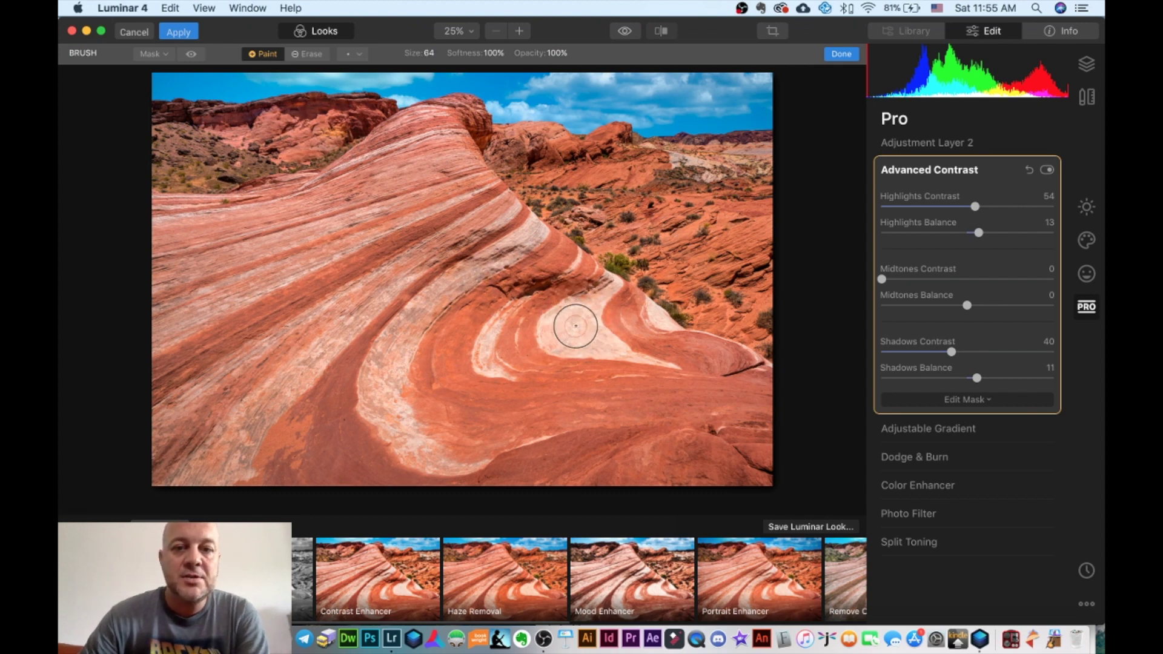
{"action": "mouse_move", "coordinate": [576, 325]}
{"action": "left_mouse_down"}
{"action": "mouse_move", "coordinate": [584, 348]}
{"action": "mouse_move", "coordinate": [575, 321]}
{"action": "mouse_move", "coordinate": [592, 310]}
{"action": "mouse_move", "coordinate": [587, 330]}
{"action": "mouse_move", "coordinate": [606, 292]}
{"action": "mouse_move", "coordinate": [618, 305]}
{"action": "mouse_move", "coordinate": [578, 329]}
{"action": "mouse_move", "coordinate": [599, 302]}
{"action": "mouse_move", "coordinate": [594, 284]}
{"action": "mouse_move", "coordinate": [634, 290]}
{"action": "mouse_move", "coordinate": [605, 275]}
{"action": "mouse_move", "coordinate": [545, 341]}
{"action": "mouse_move", "coordinate": [716, 365]}
{"action": "mouse_move", "coordinate": [638, 327]}
{"action": "mouse_move", "coordinate": [716, 352]}
{"action": "mouse_move", "coordinate": [589, 283]}
{"action": "mouse_move", "coordinate": [645, 324]}
{"action": "mouse_move", "coordinate": [602, 324]}
{"action": "left_mouse_up"}
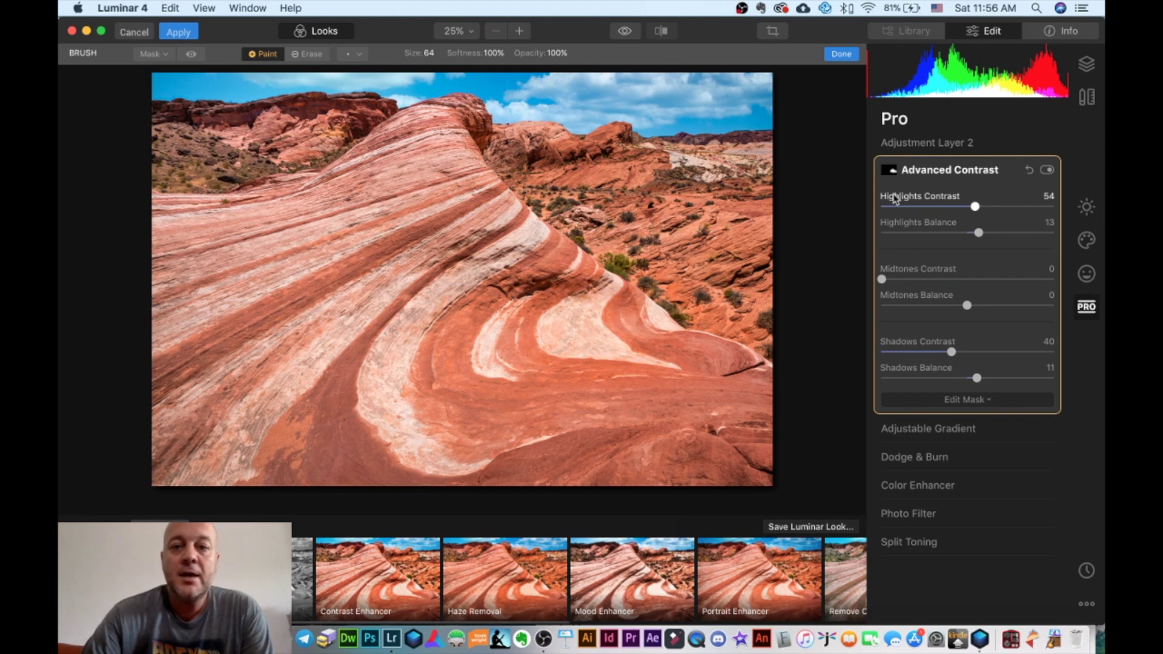